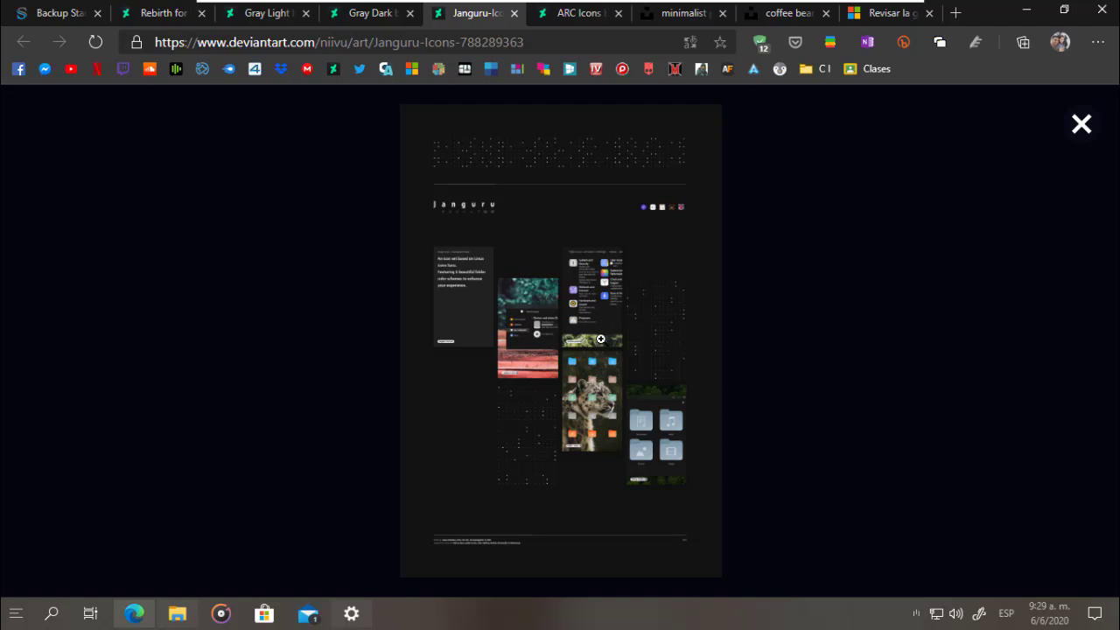
Step: Look through the ARC Icons, Gray Light, Gray Dark and two Unsplash wallpaper pages, and minimize the browser
left_click(554, 19)
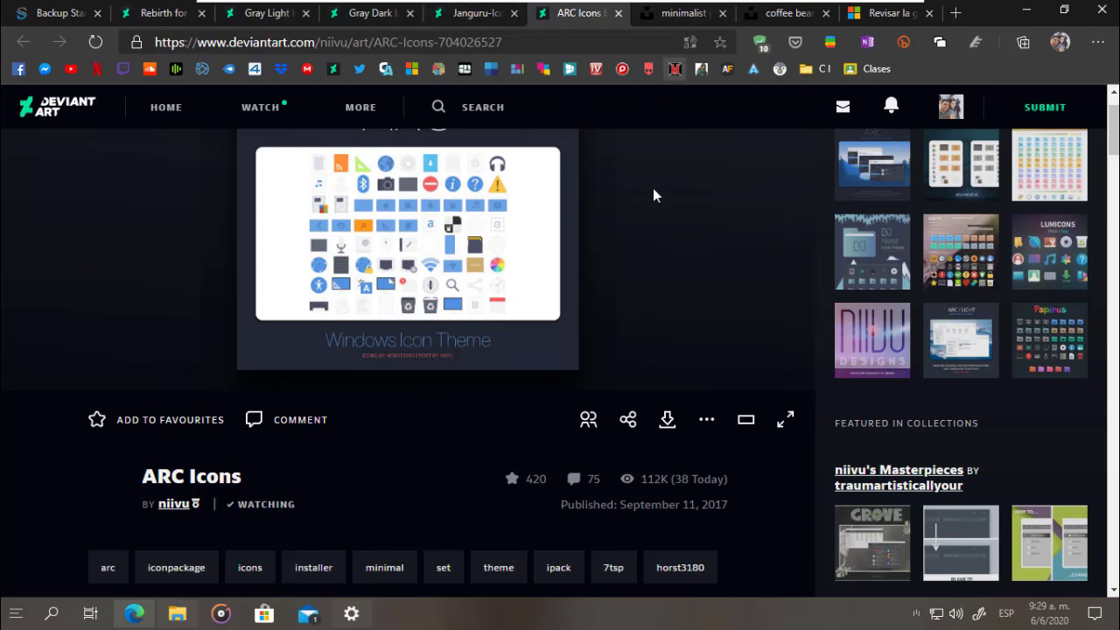
left_click(663, 15)
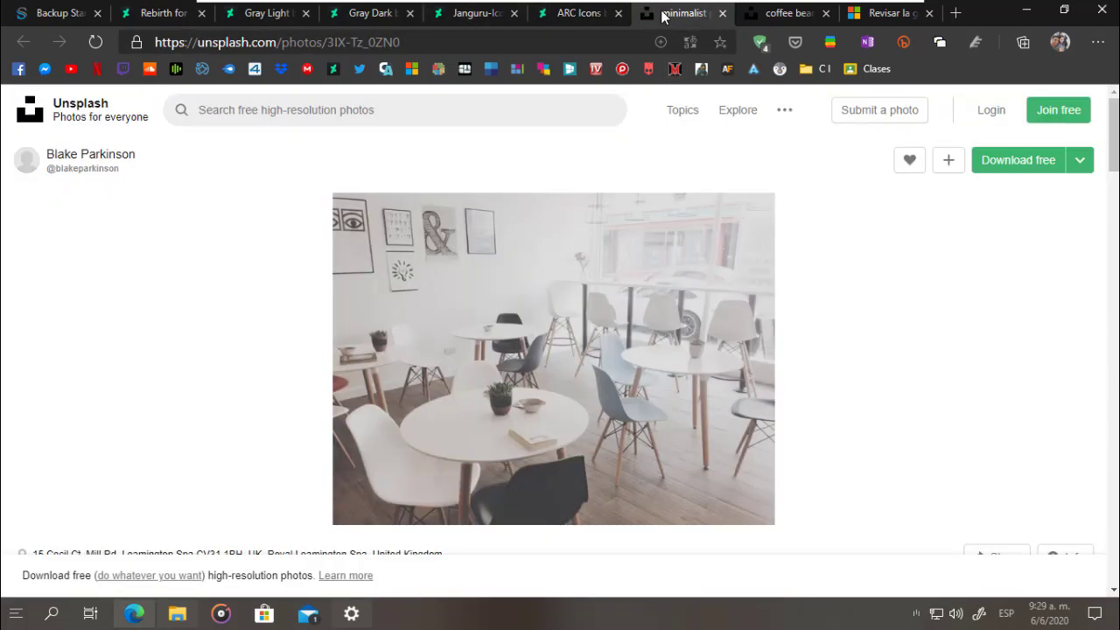
left_click(267, 16)
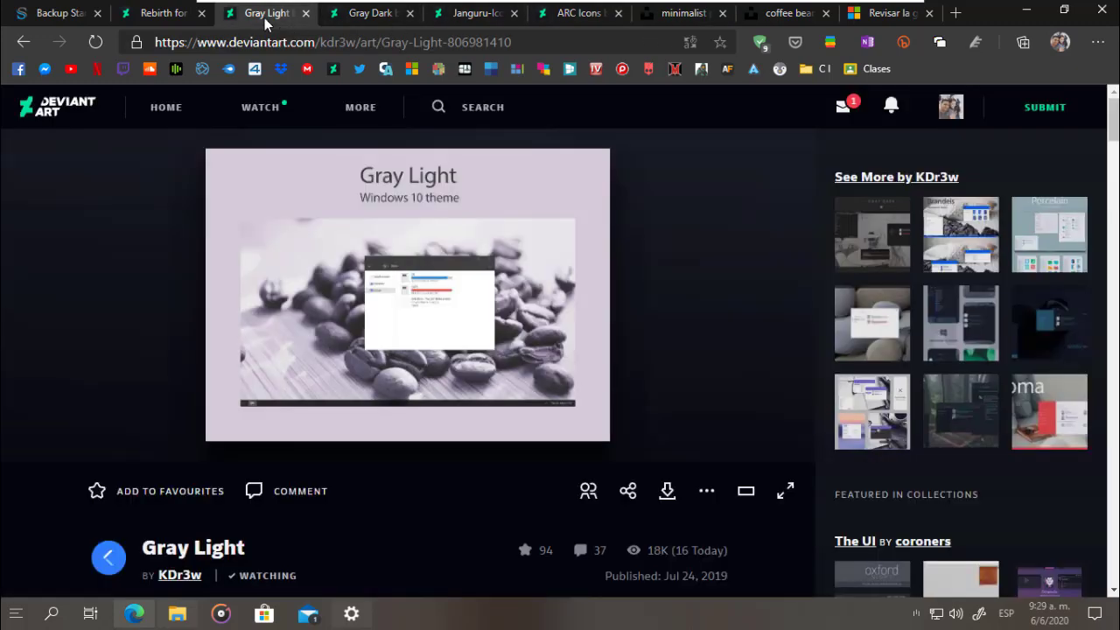
left_click(763, 15)
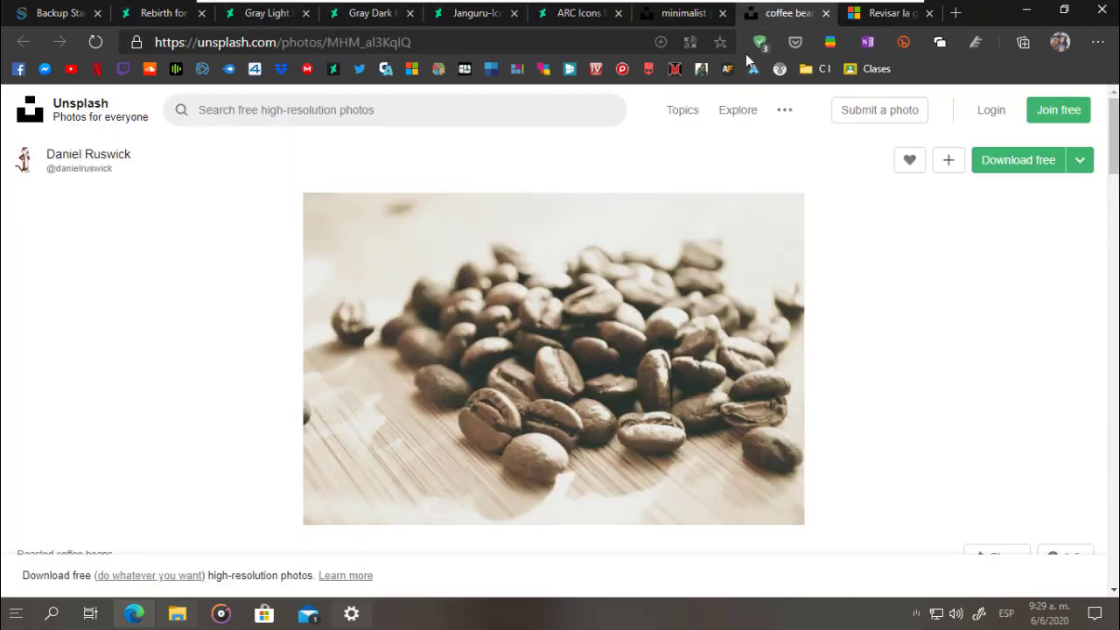
left_click(677, 14)
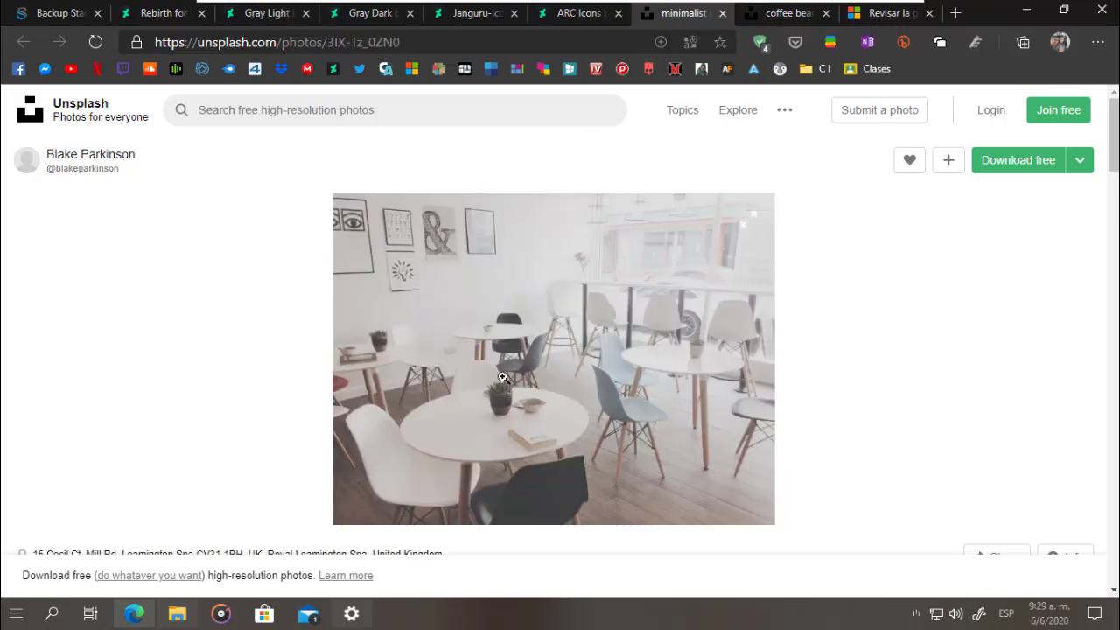
left_click(383, 15)
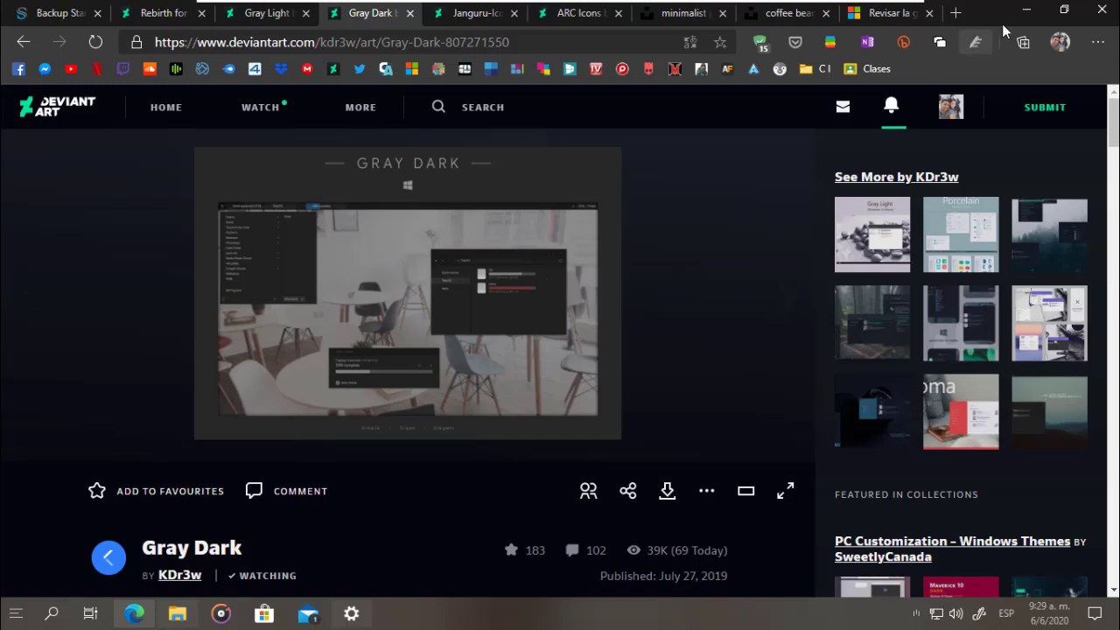
left_click(1028, 11)
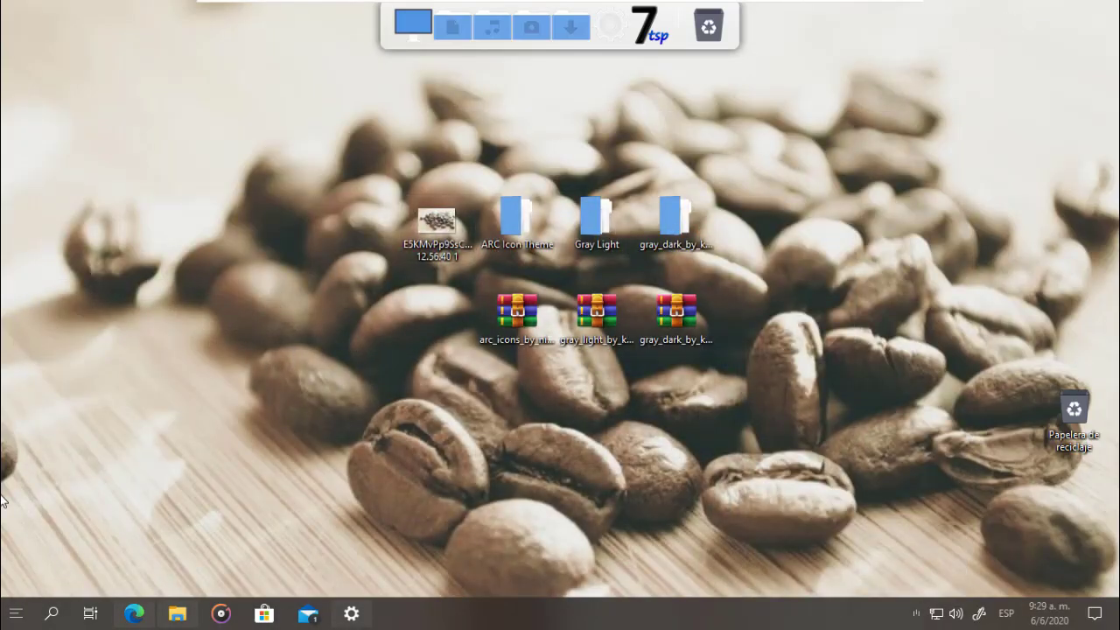
Step: Open the Imágenes folder and examine the themed windows and icons in Este equipo, and minimize the window
key("super")
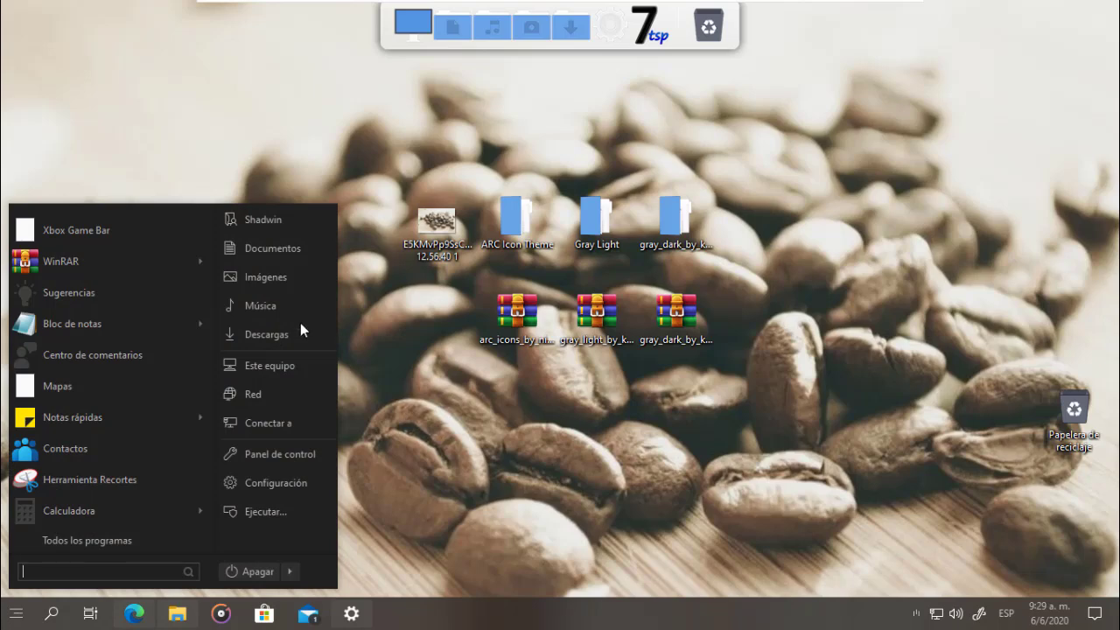
left_click(264, 278)
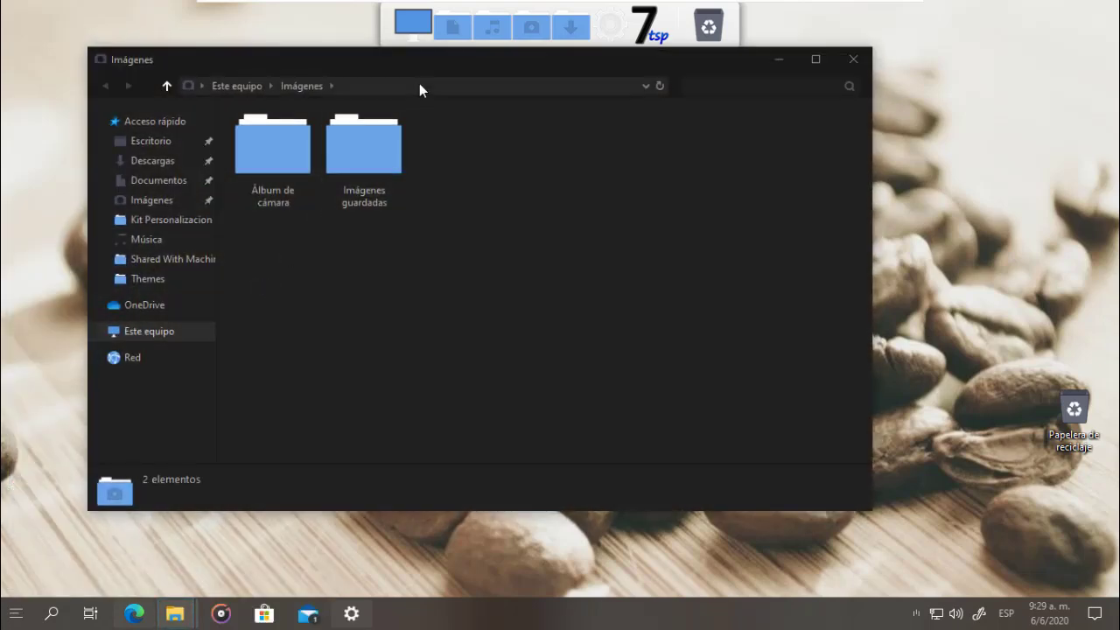
left_click_drag(383, 61, 457, 81)
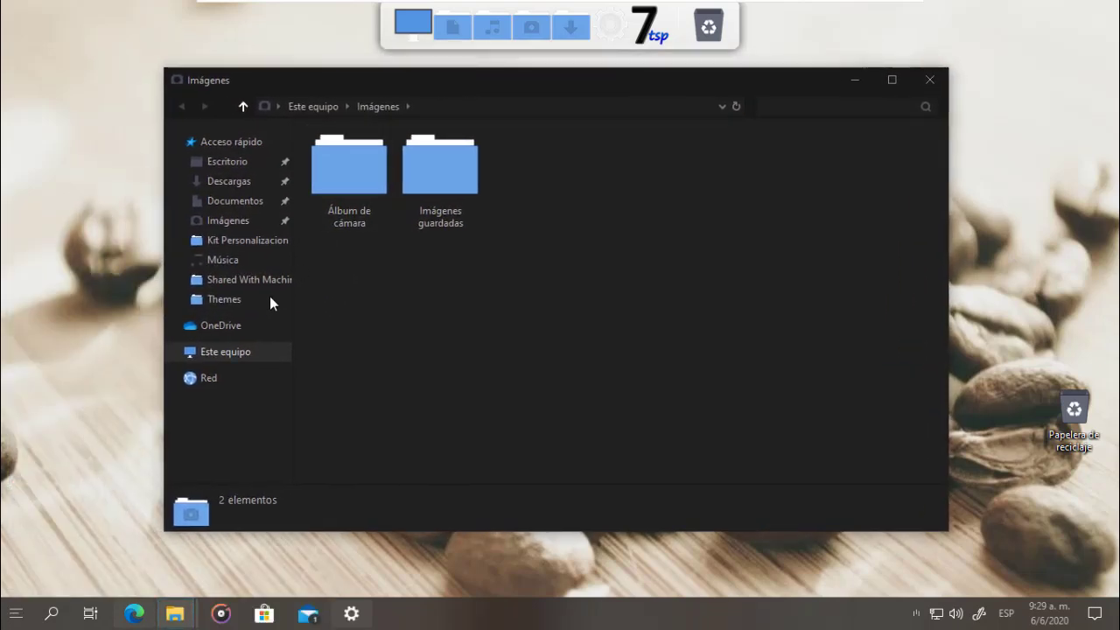
left_click(219, 355)
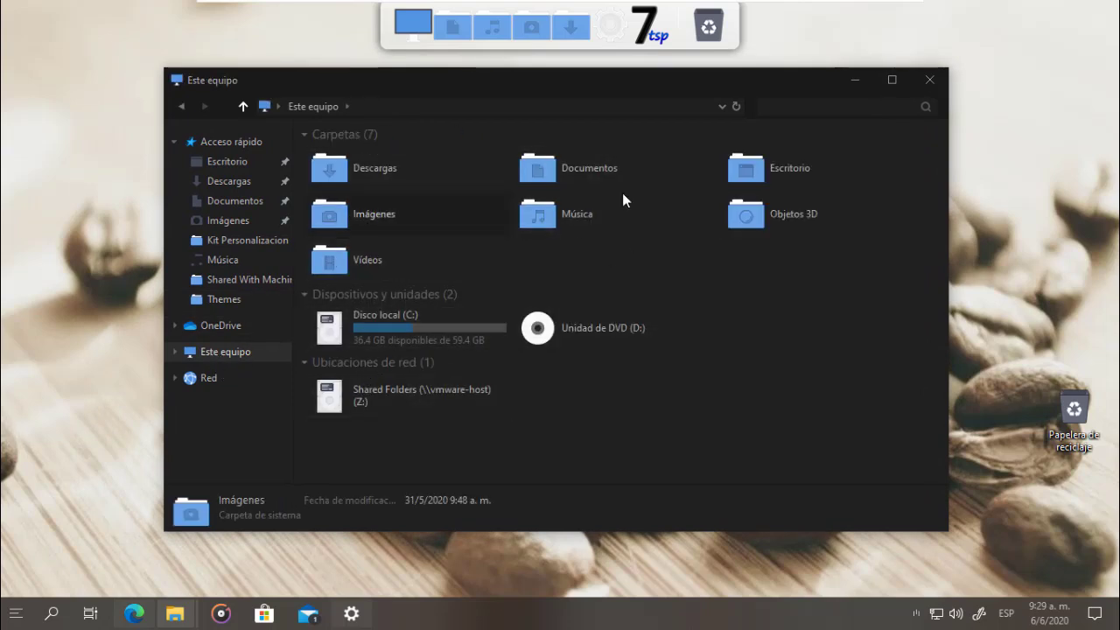
left_click(850, 78)
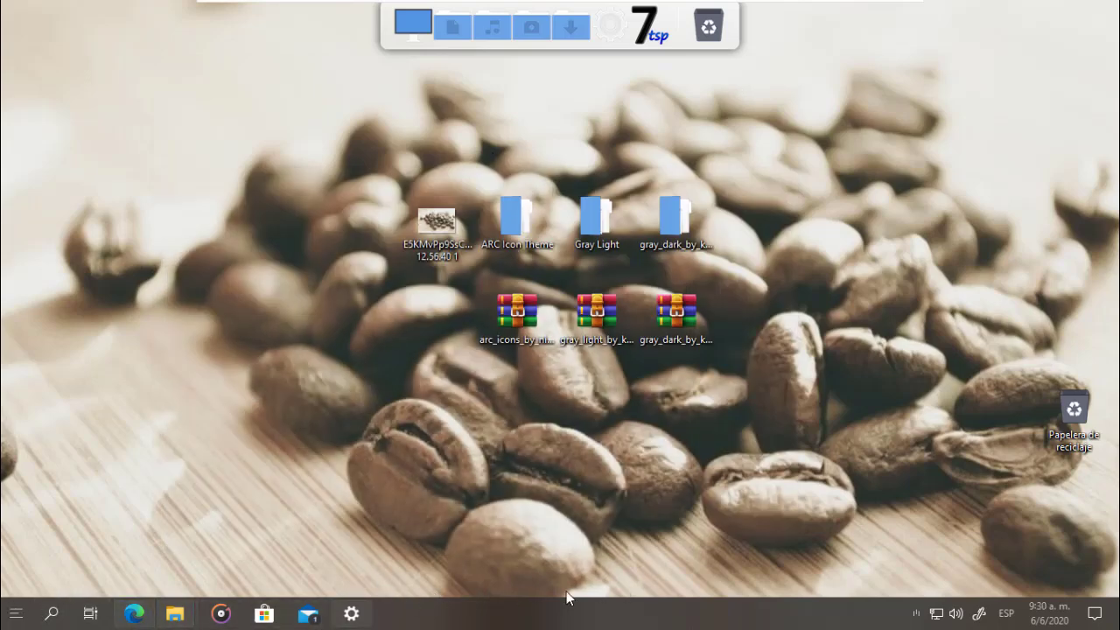
Step: Turn off transparency effects in the Windows color settings, check the Start menu and minimize the settings
left_click(351, 613)
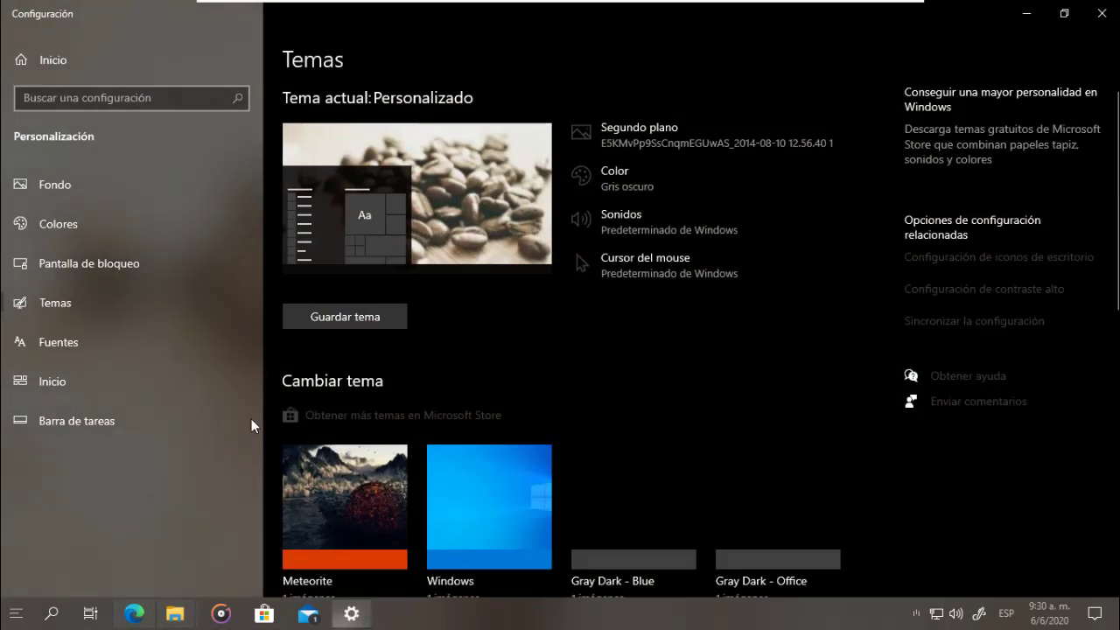
left_click(85, 222)
scroll(541, 428, "down", 6)
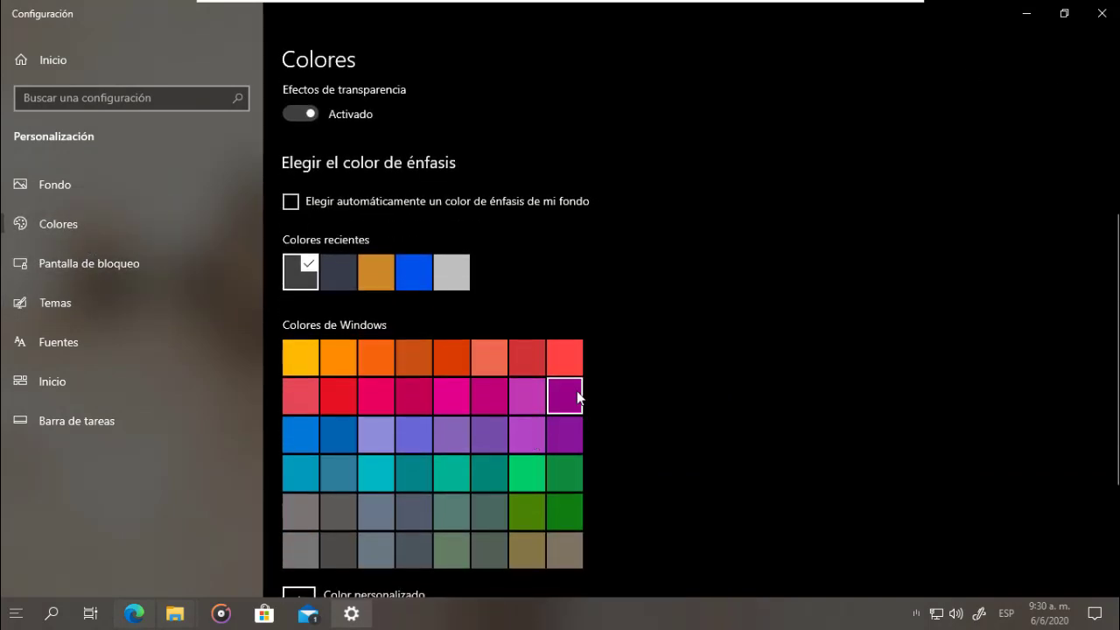
scroll(576, 390, "up", 3)
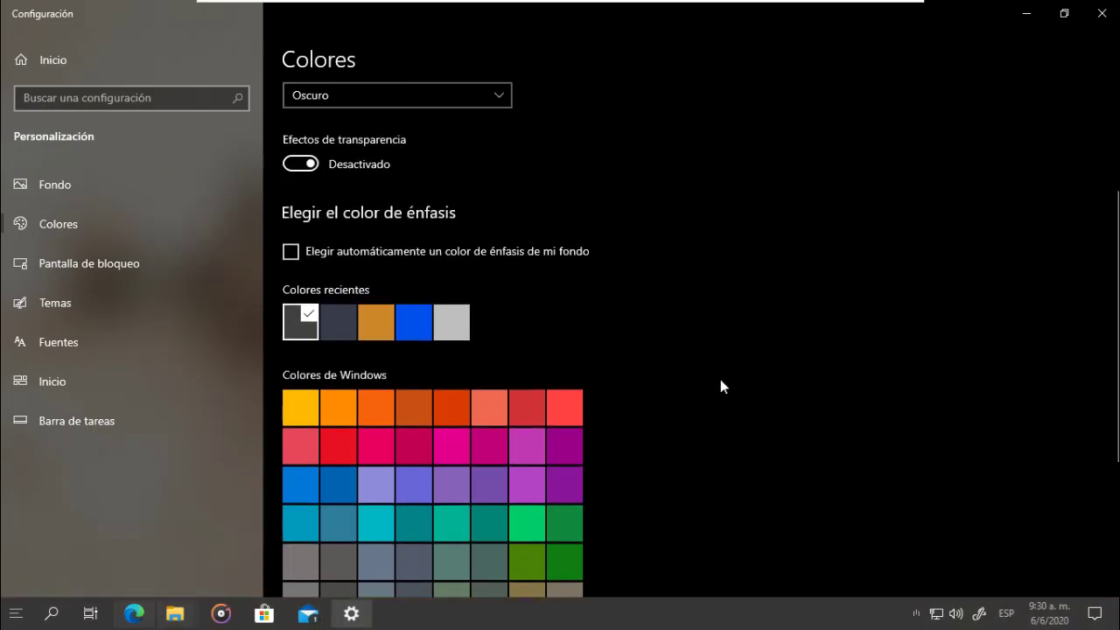
left_click(17, 613)
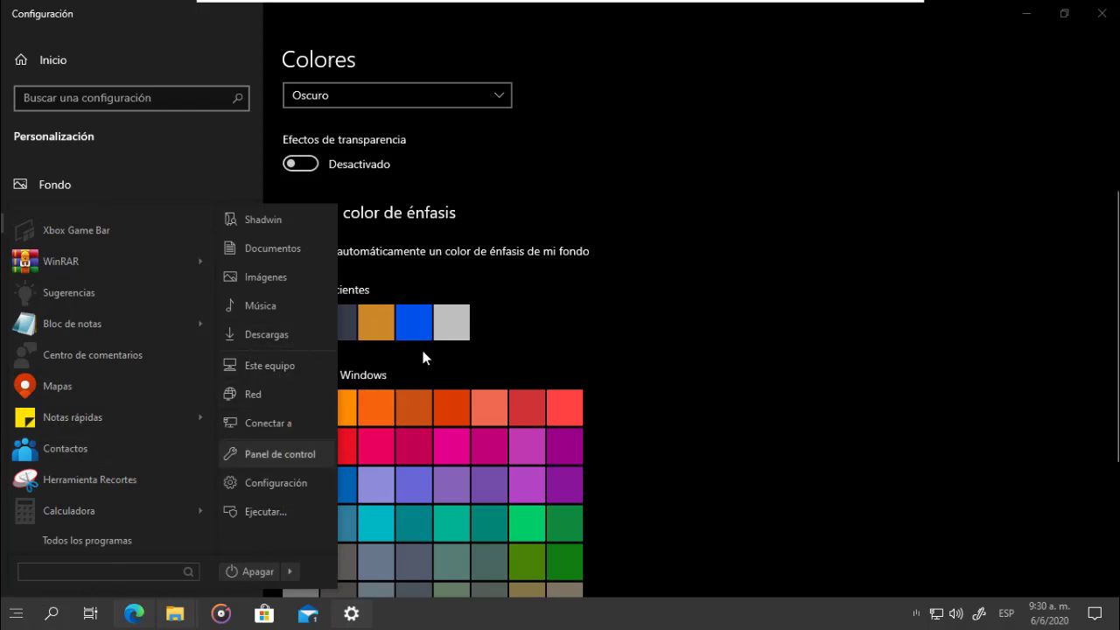
left_click(1027, 14)
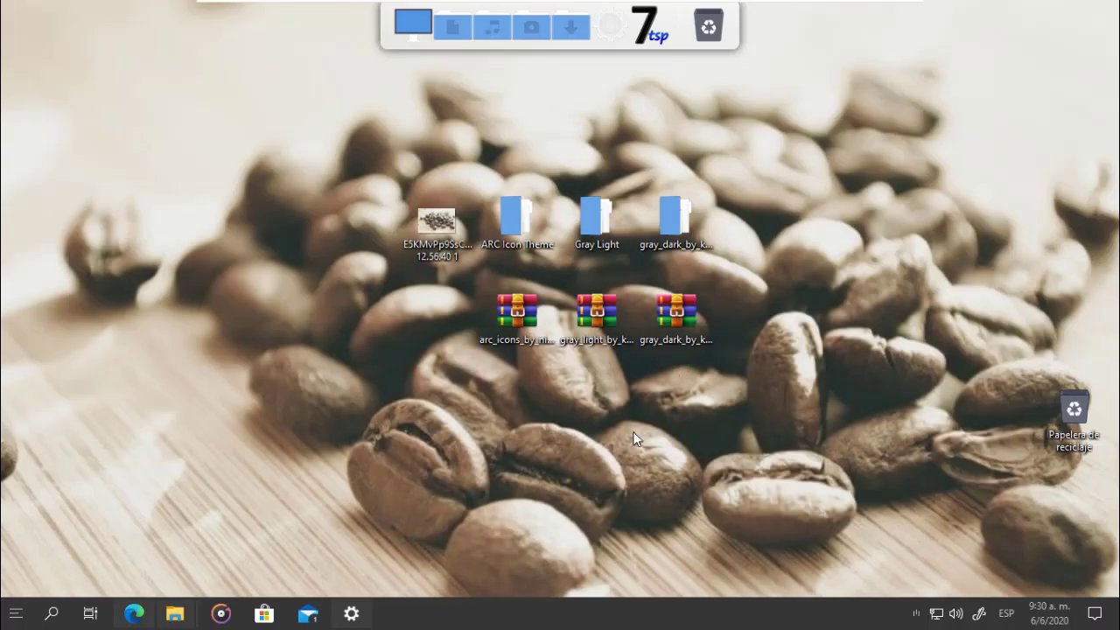
left_click_drag(836, 172, 501, 245)
left_click(511, 229)
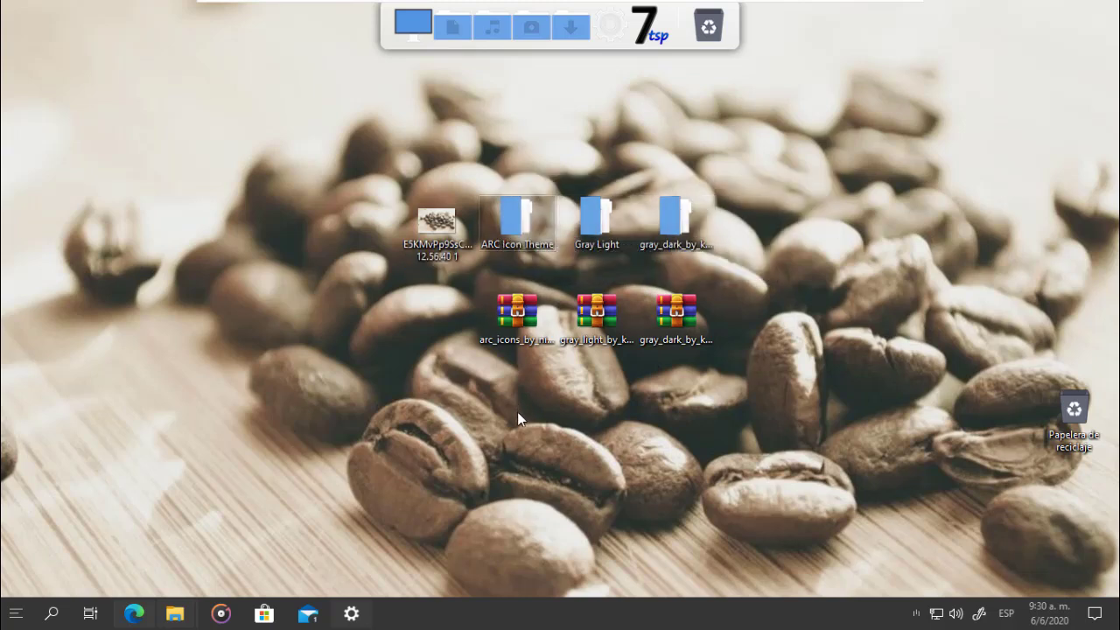
left_click_drag(825, 177, 595, 240)
left_click(593, 273)
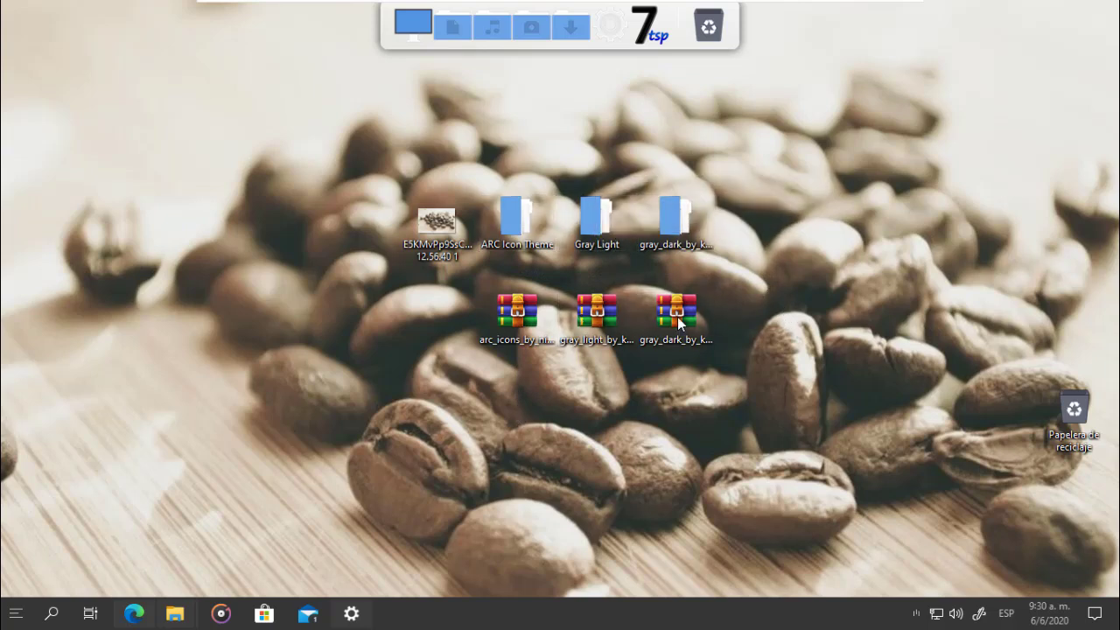
Step: Open the Gray Light folder and view the Start Orbs images available for the start button in StartIsBack's appearance settings
double_click(593, 223)
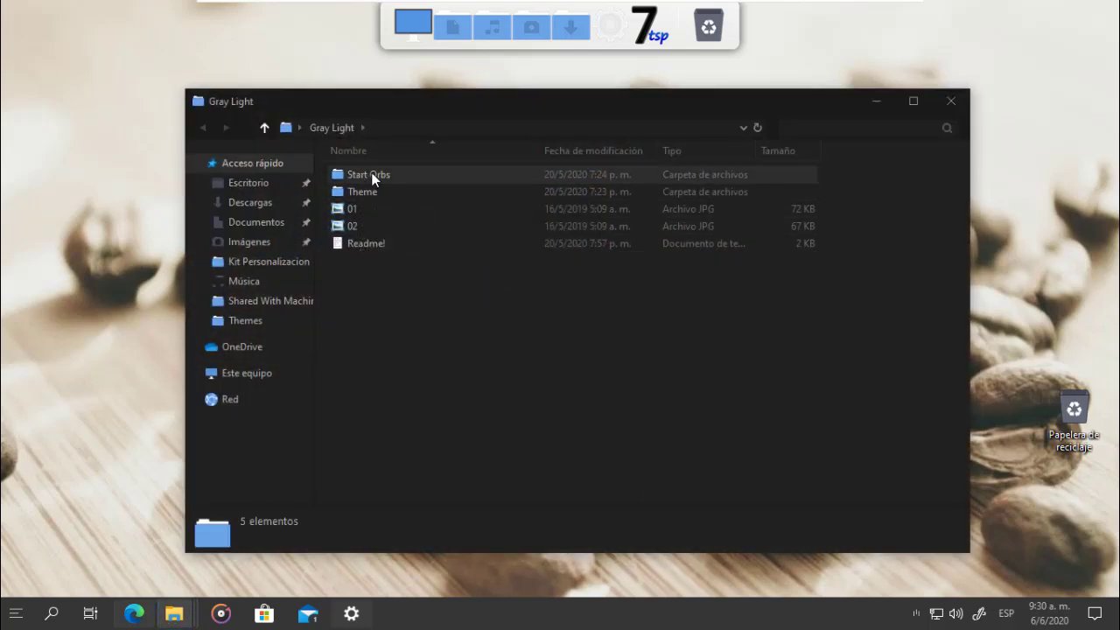
right_click(7, 619)
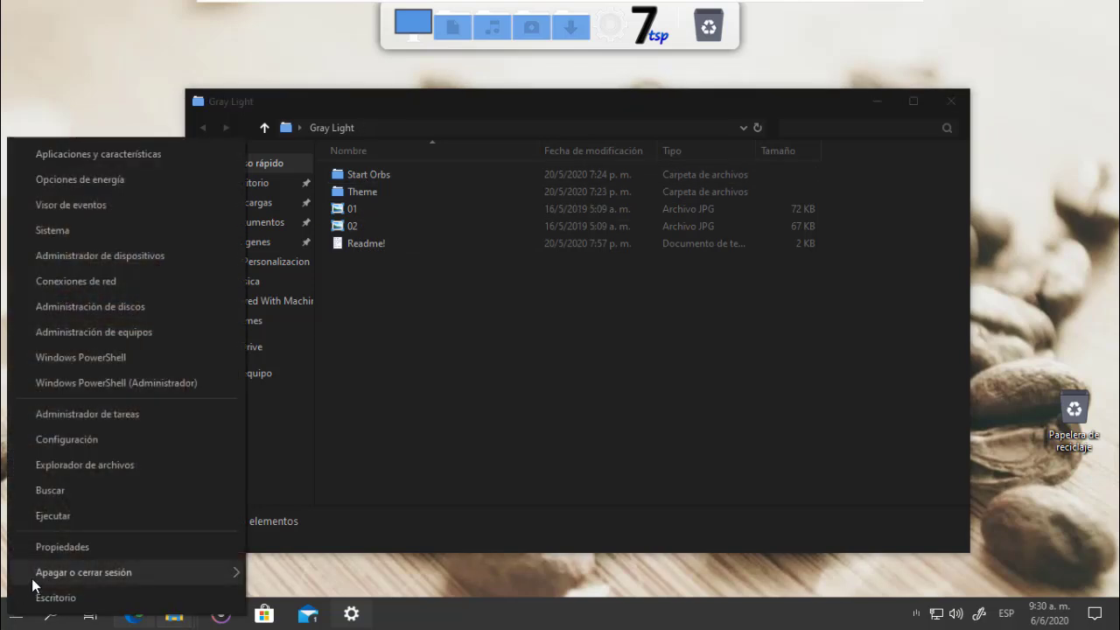
left_click(40, 544)
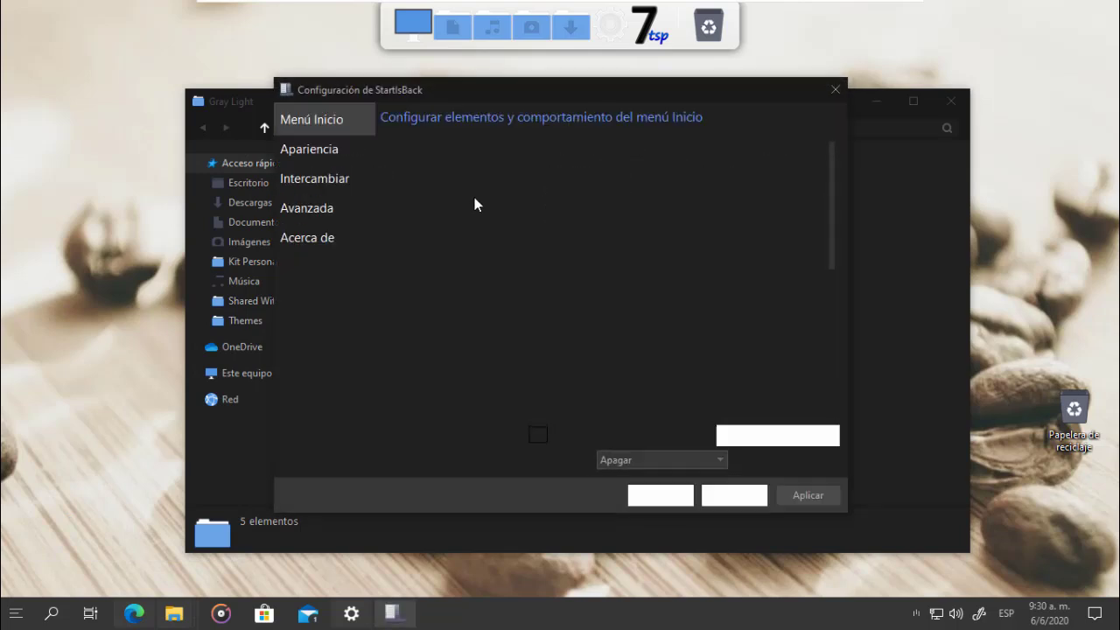
left_click(305, 148)
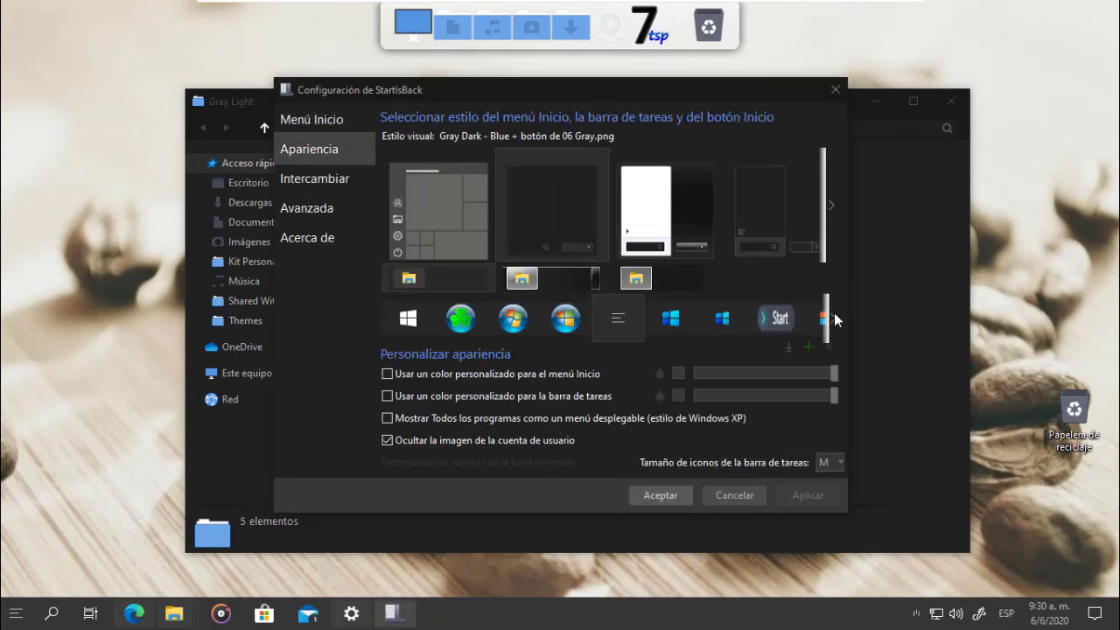
left_click(810, 348)
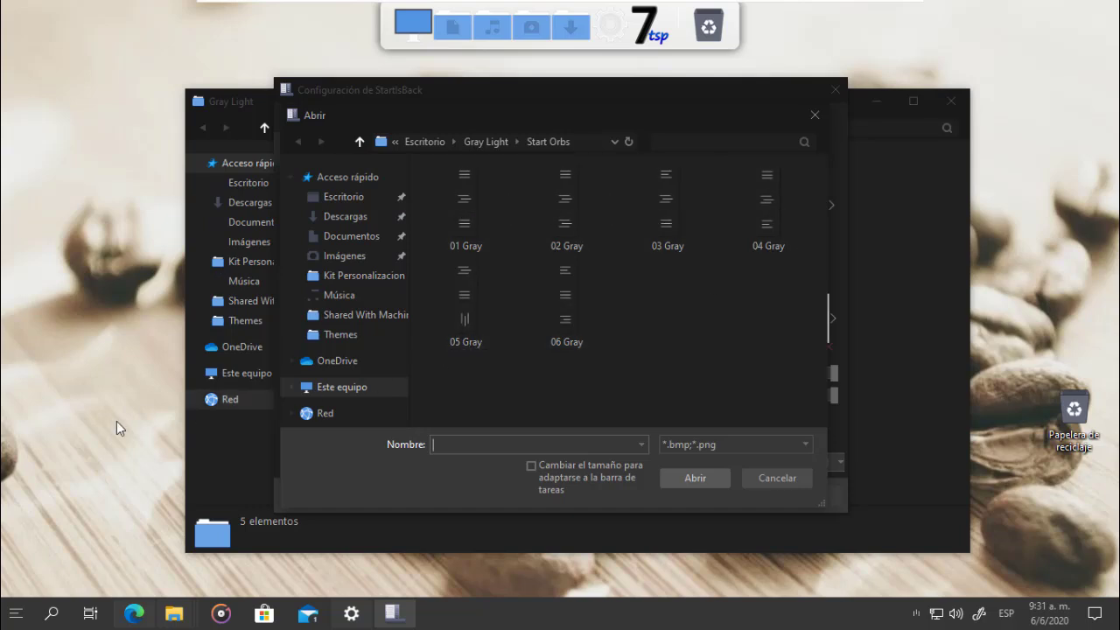
left_click(791, 478)
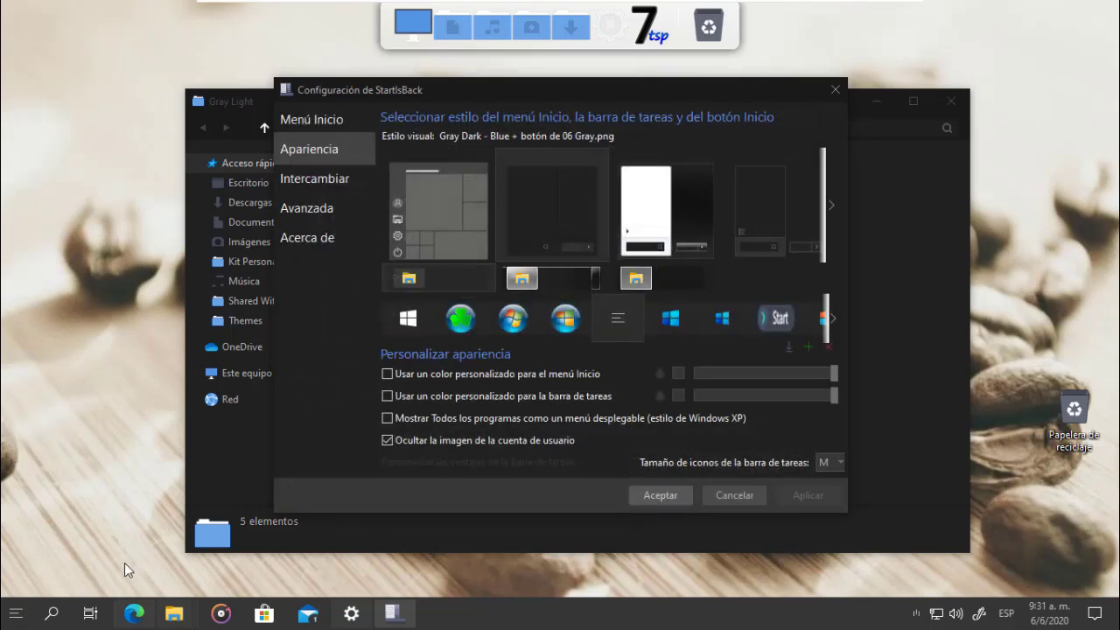
Step: View the Start menu's full program list and close the StartIsBack configuration
left_click(16, 616)
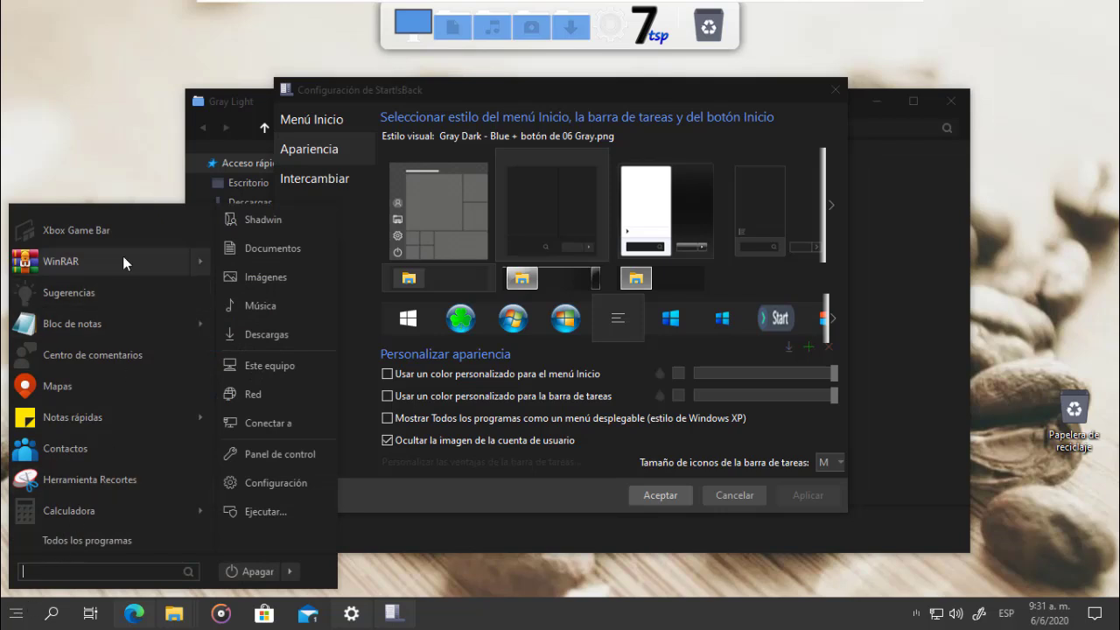
left_click(78, 539)
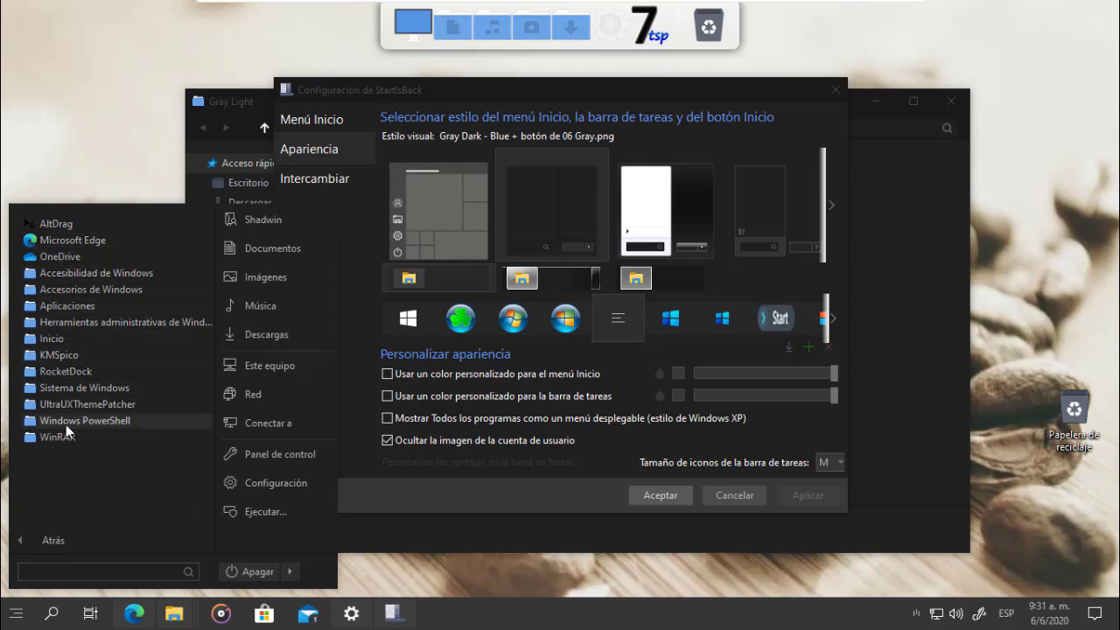
left_click(11, 619)
left_click(834, 89)
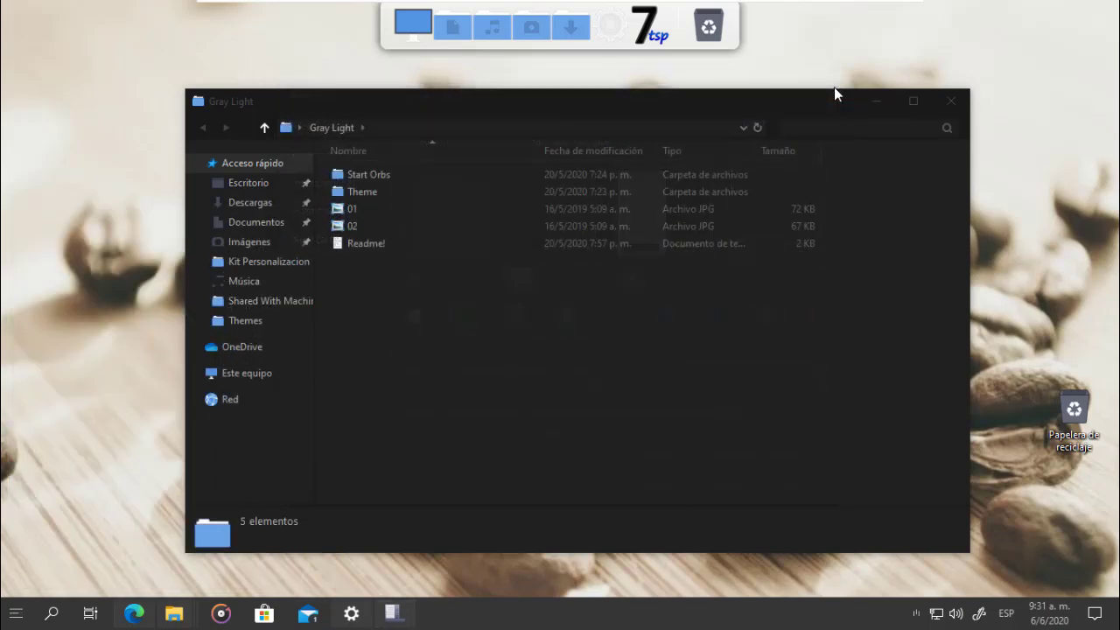
Step: Select the Gray Light folder and the Gray Light 01 to 04 theme files in the Theme folder for copying
double_click(358, 195)
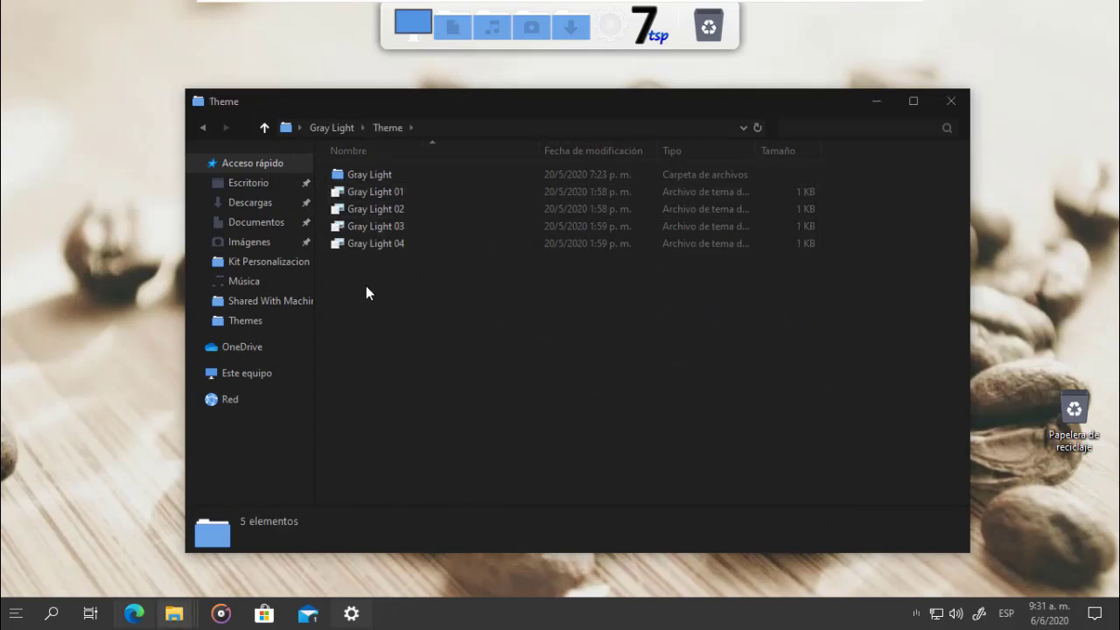
left_click_drag(365, 283, 360, 174)
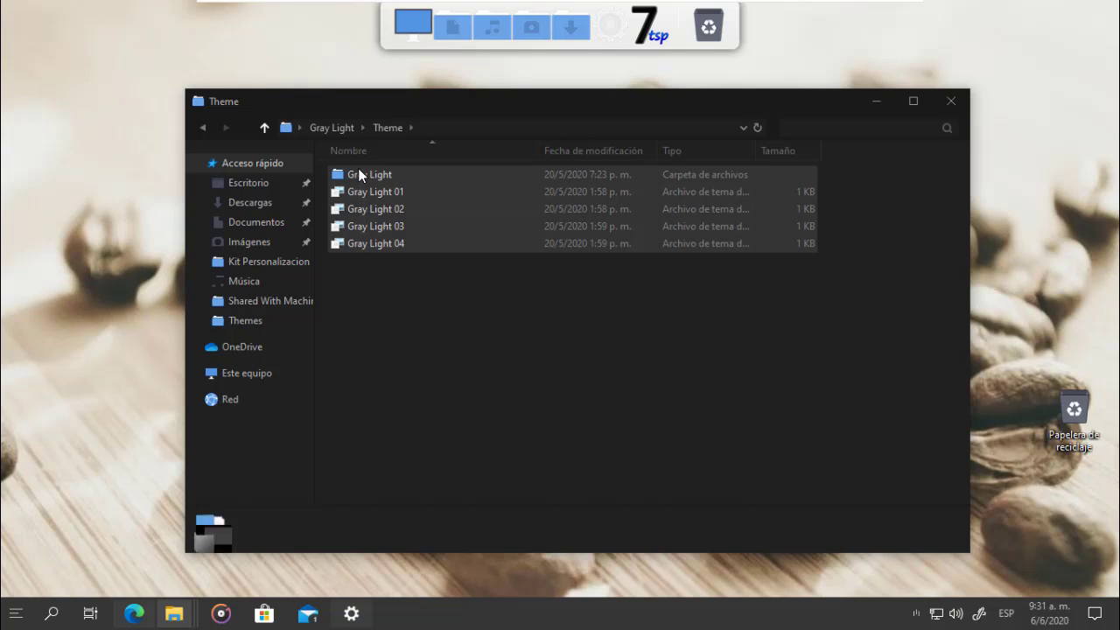
right_click(359, 174)
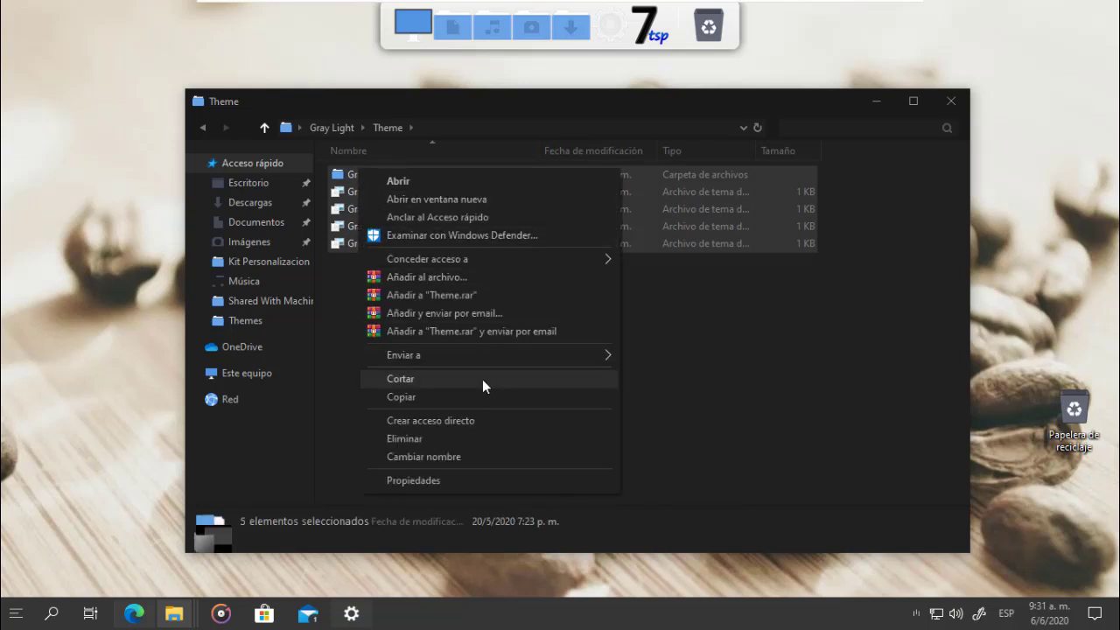
Step: Go to the Windows themes folder at C:\Windows\Resources\Themes
left_click(251, 374)
double_click(438, 354)
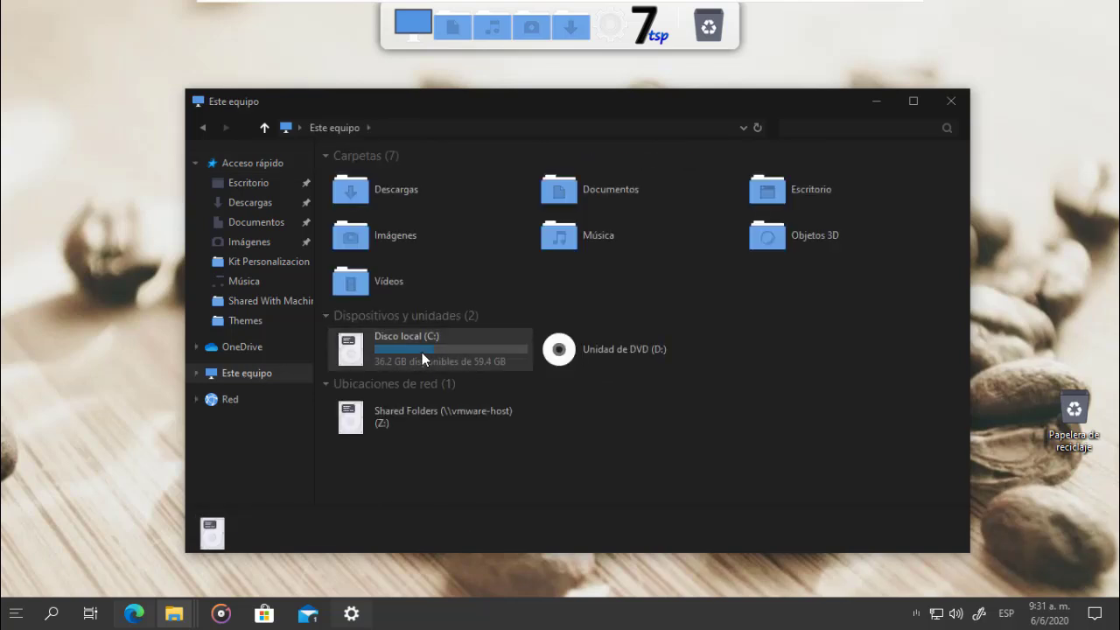
double_click(367, 227)
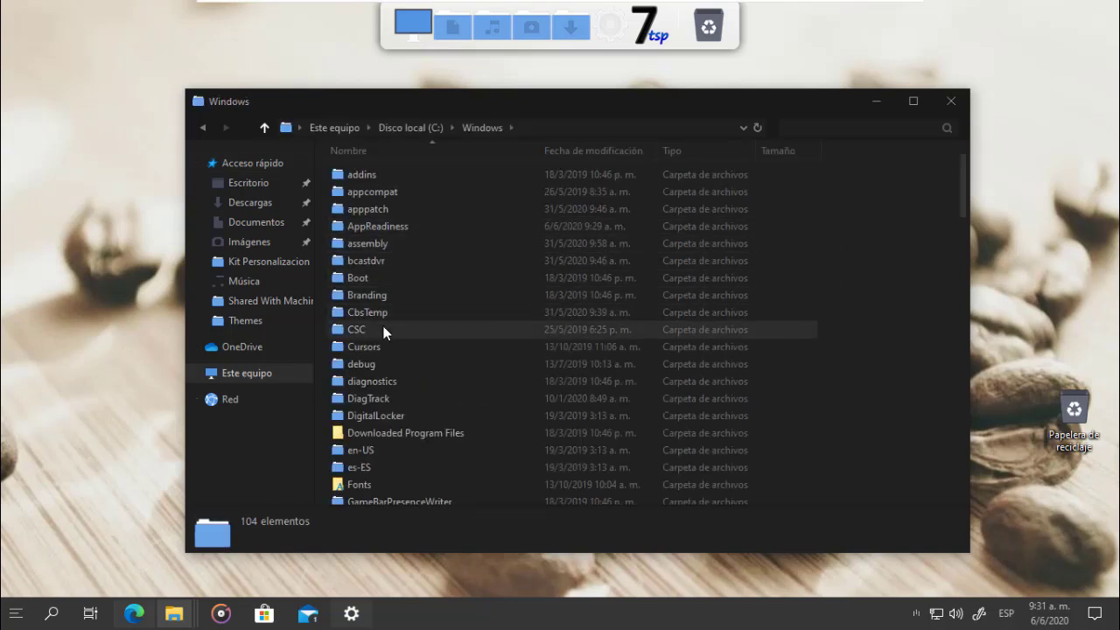
scroll(385, 331, "down", 14)
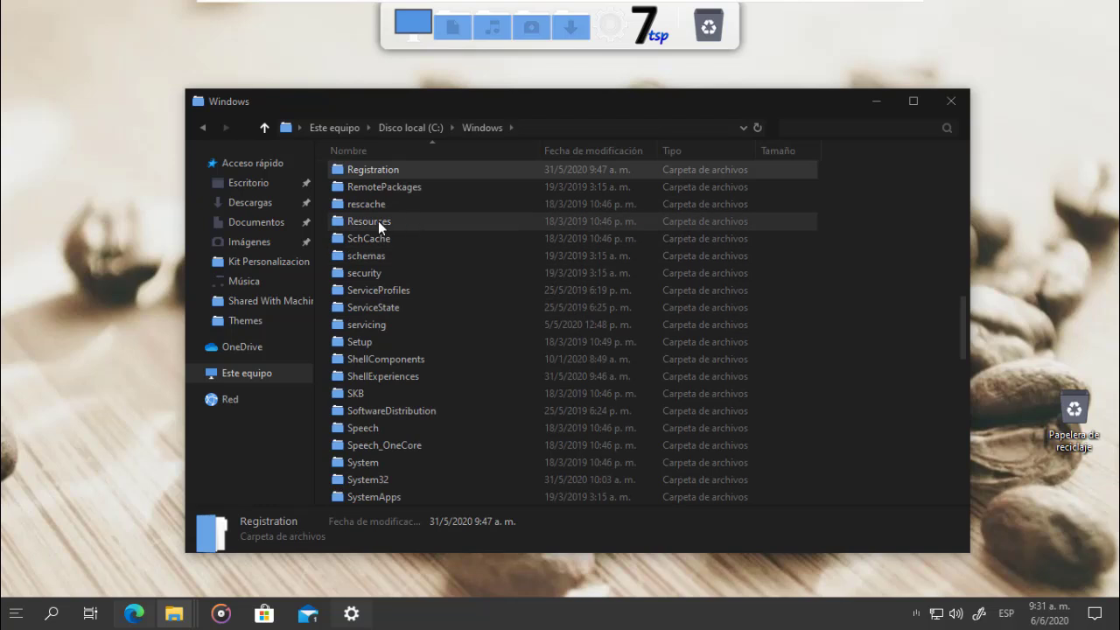
double_click(411, 220)
double_click(367, 192)
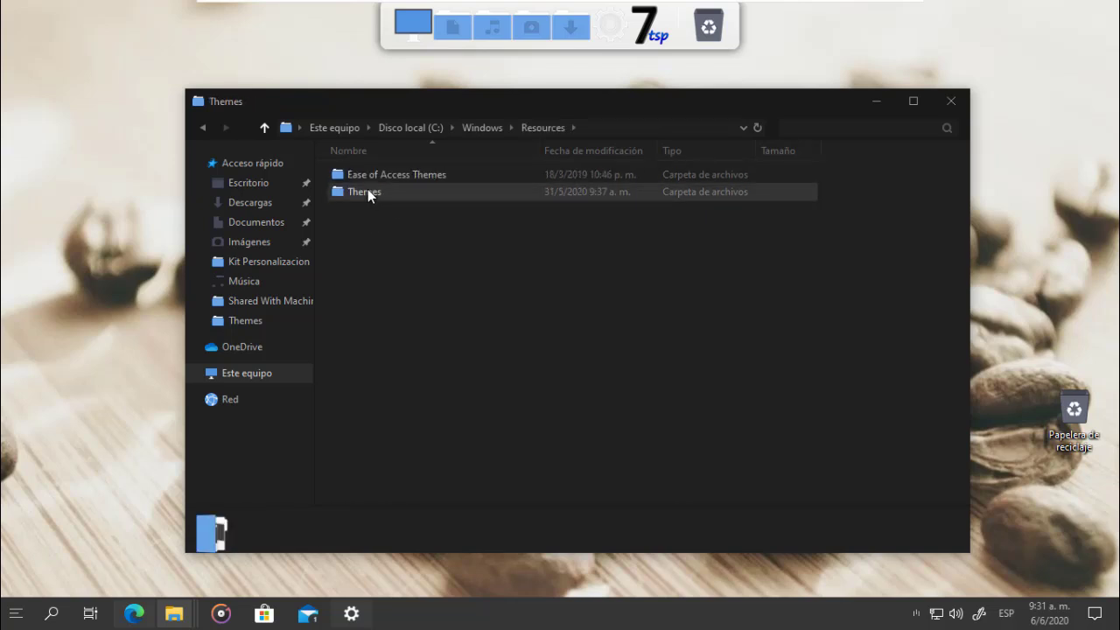
Step: Check that the Gray Light and Gray Dark theme files are in the Windows Themes folder and minimize its window
right_click(454, 461)
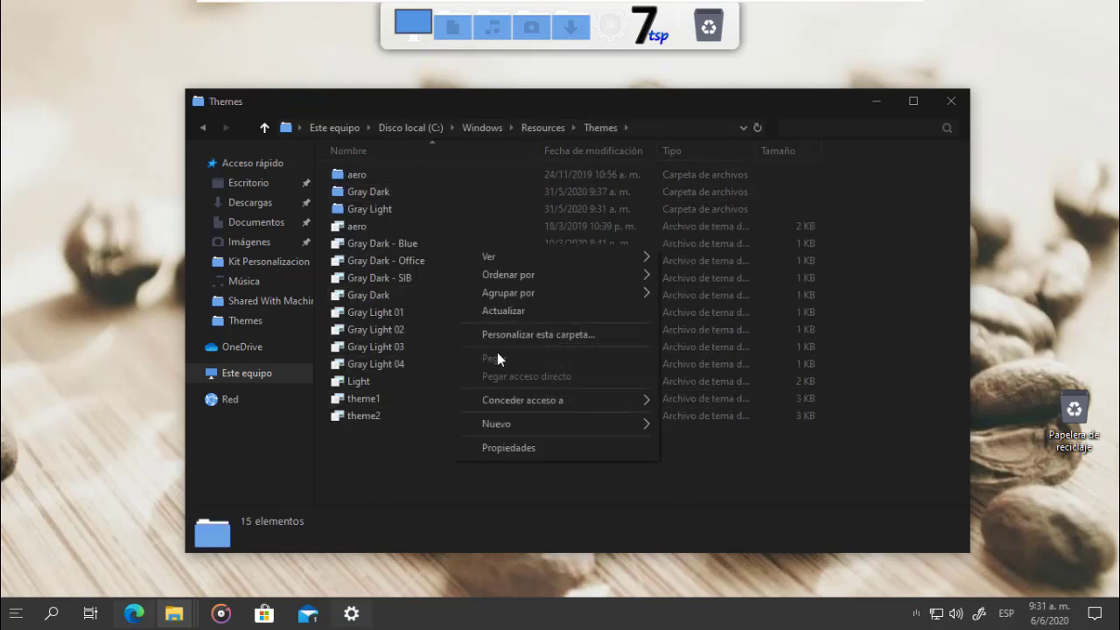
left_click(407, 475)
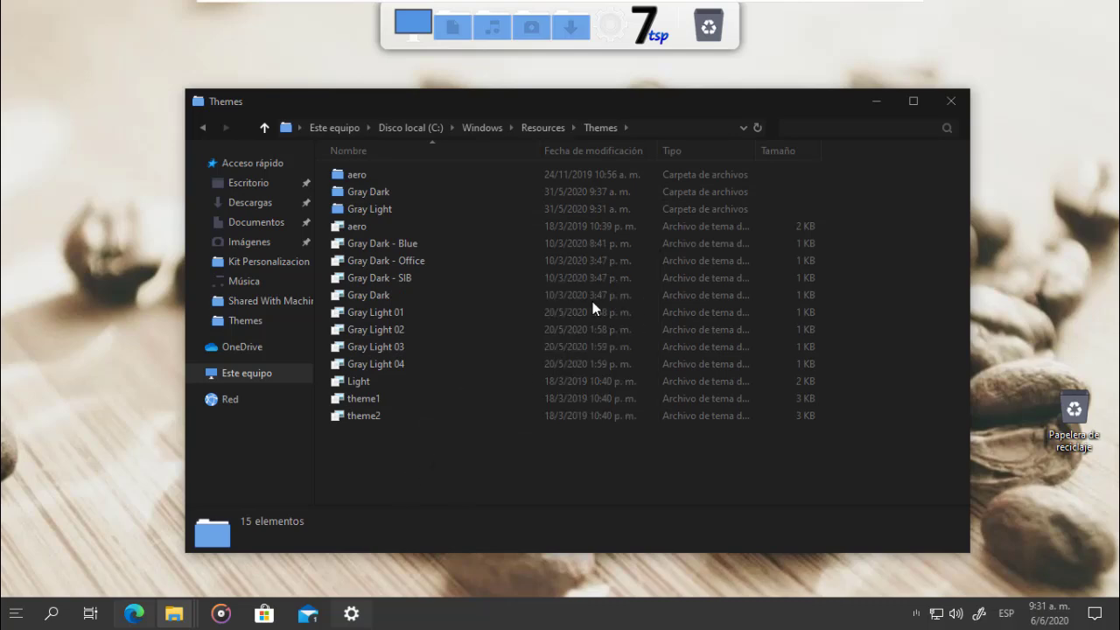
left_click(877, 103)
Step: Open the desktop's personalization settings for themes and apply the Gray Light 01 theme
right_click(546, 446)
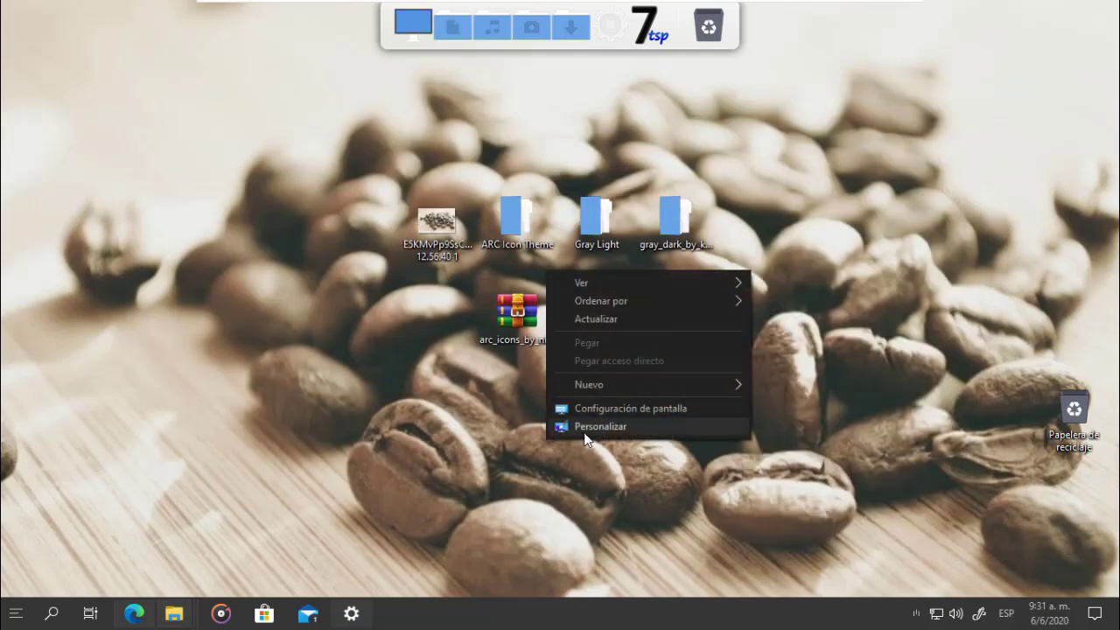
left_click(583, 432)
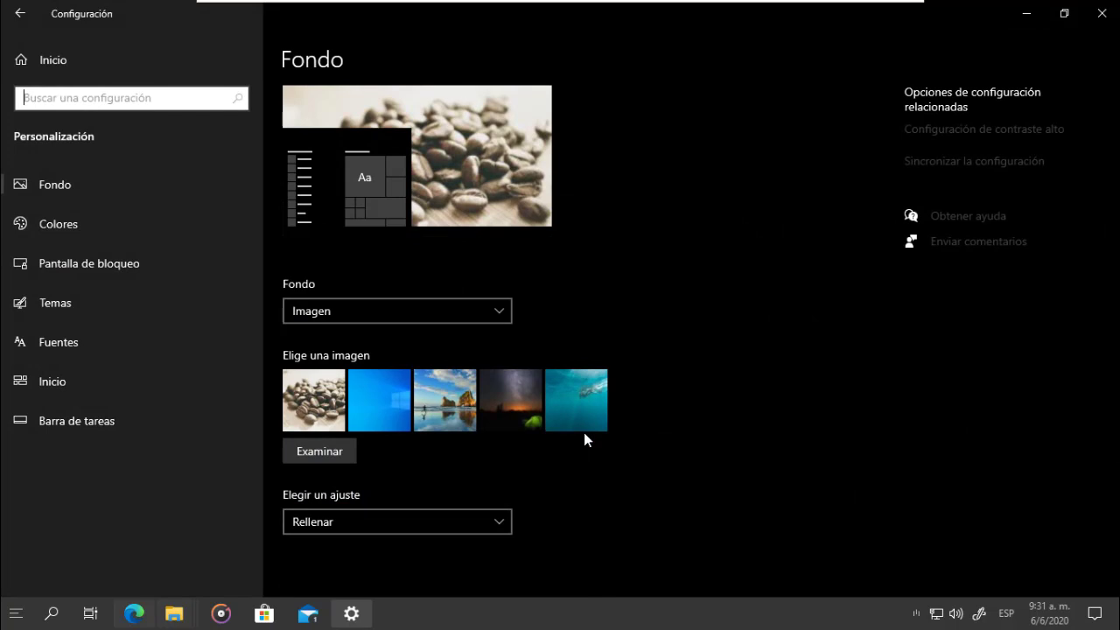
left_click(70, 302)
scroll(726, 292, "down", 3)
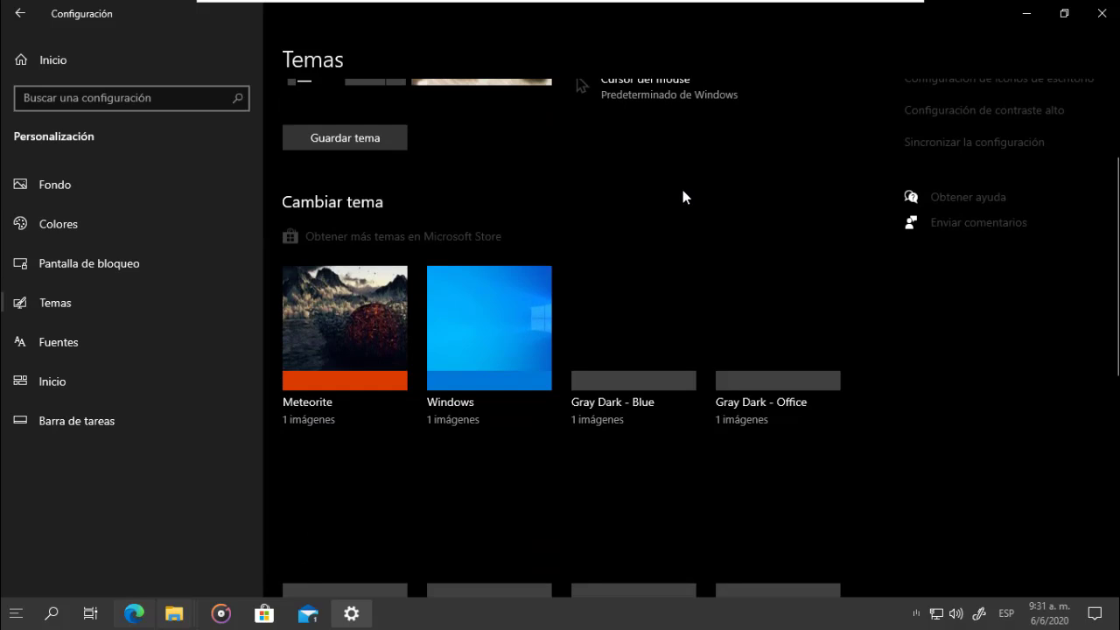
scroll(682, 191, "down", 3)
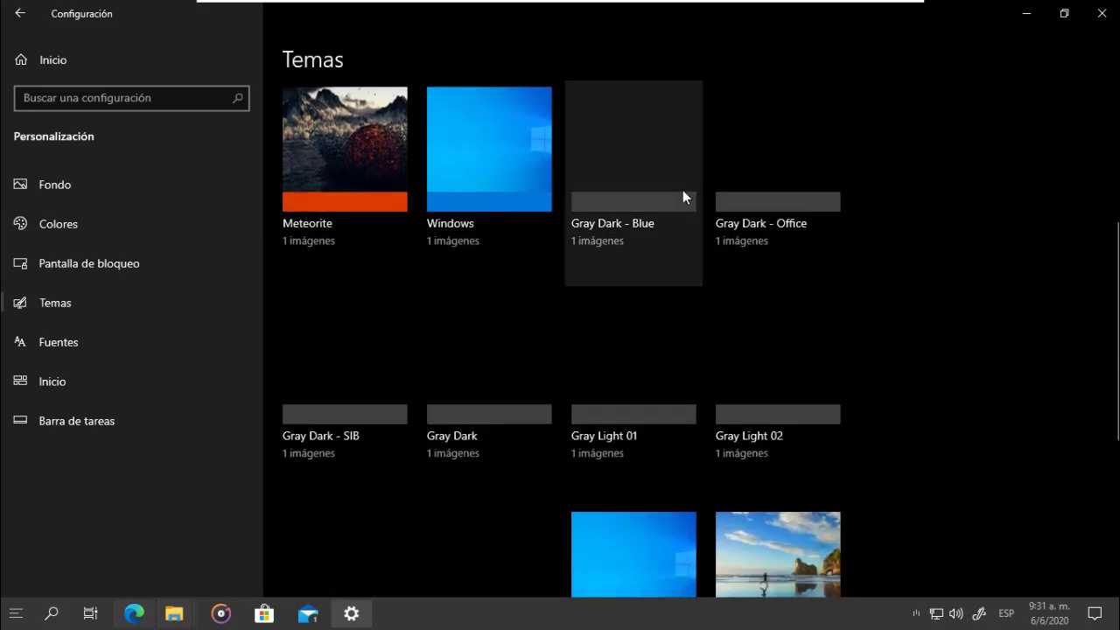
scroll(690, 280, "down", 5)
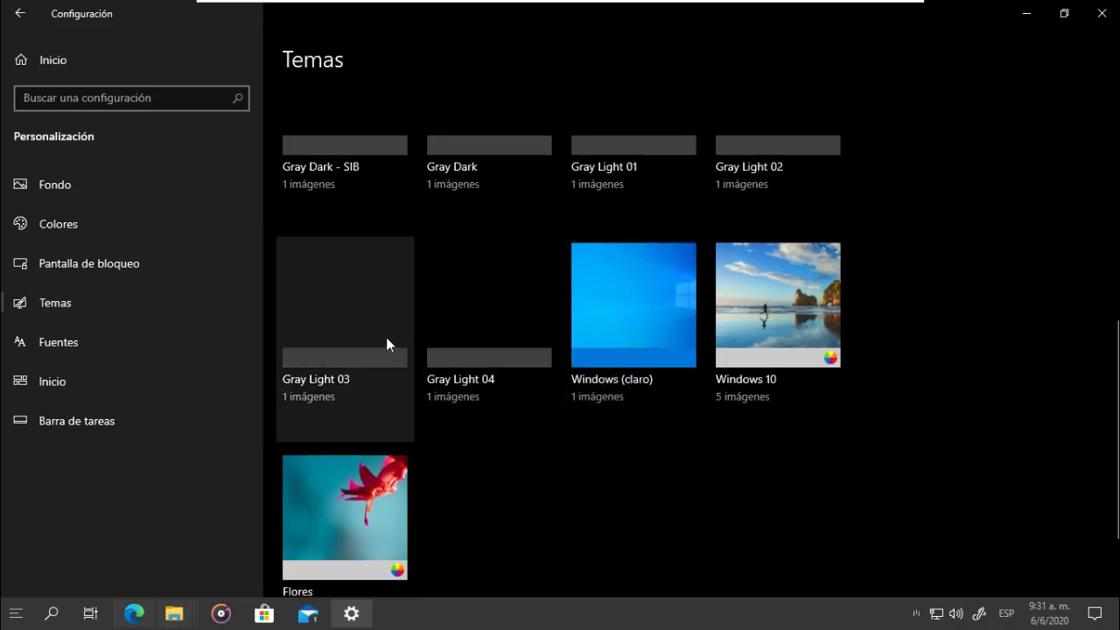
scroll(388, 345, "up", 2)
left_click(623, 265)
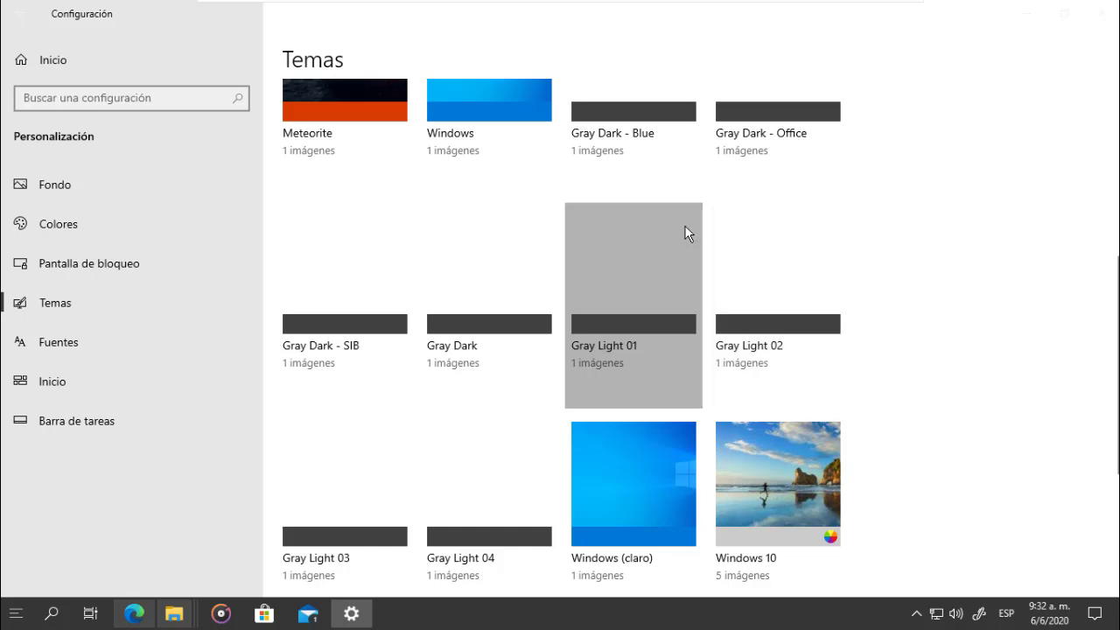
Step: Set the mouse pointer scheme to Predeterminado de Windows (esquema de sistema) and confirm the mouse properties
scroll(719, 350, "up", 5)
left_click(664, 271)
left_click(169, 64)
left_click(105, 61)
left_click(102, 108)
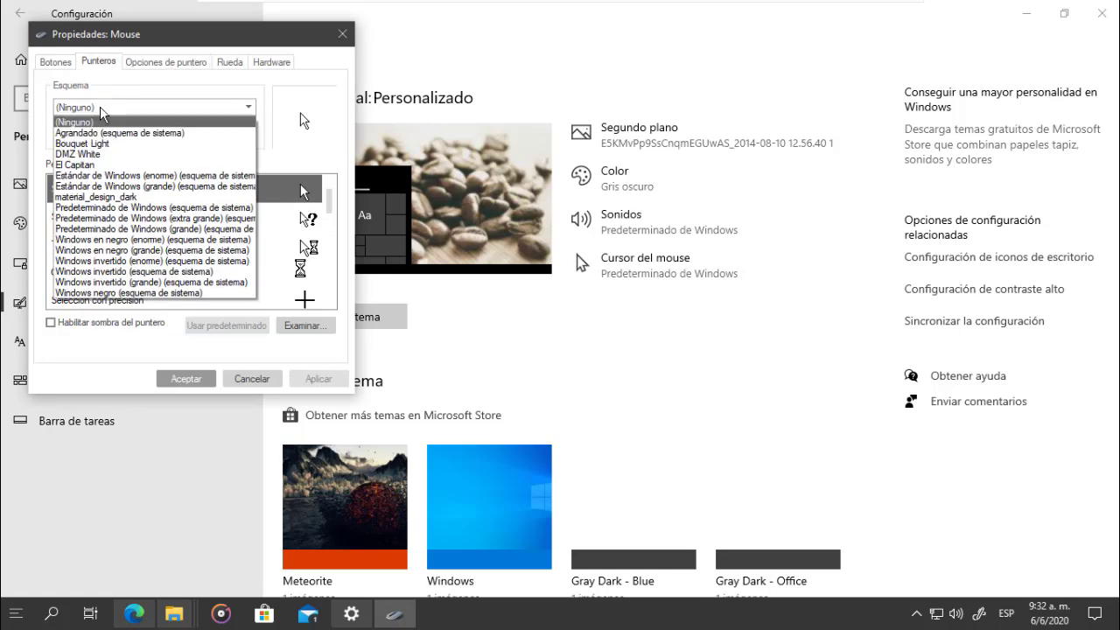
left_click(127, 208)
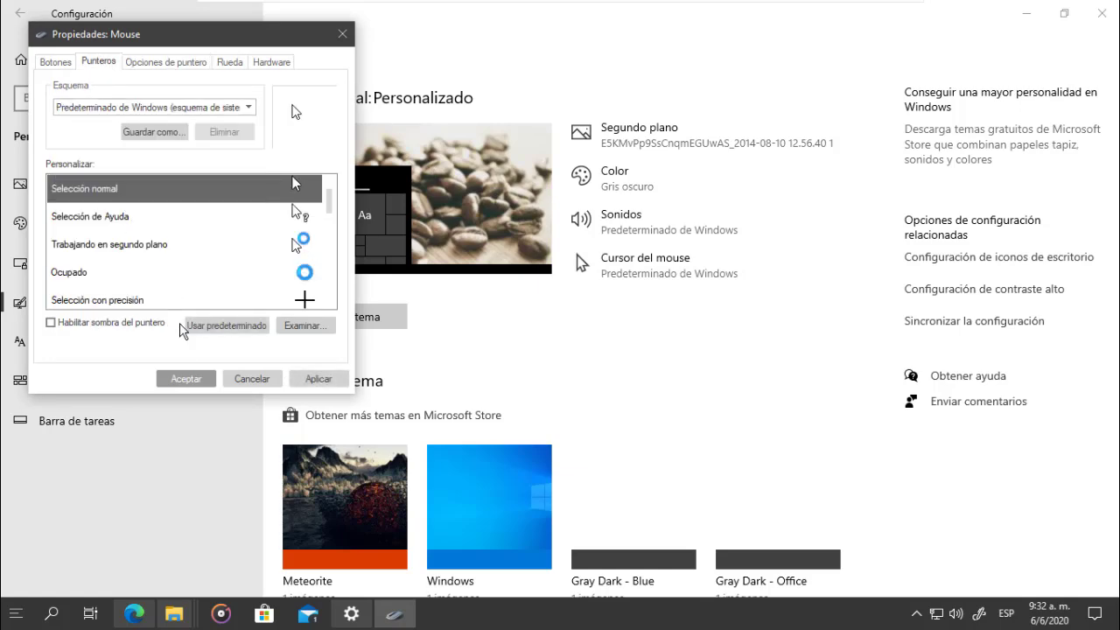
left_click(180, 381)
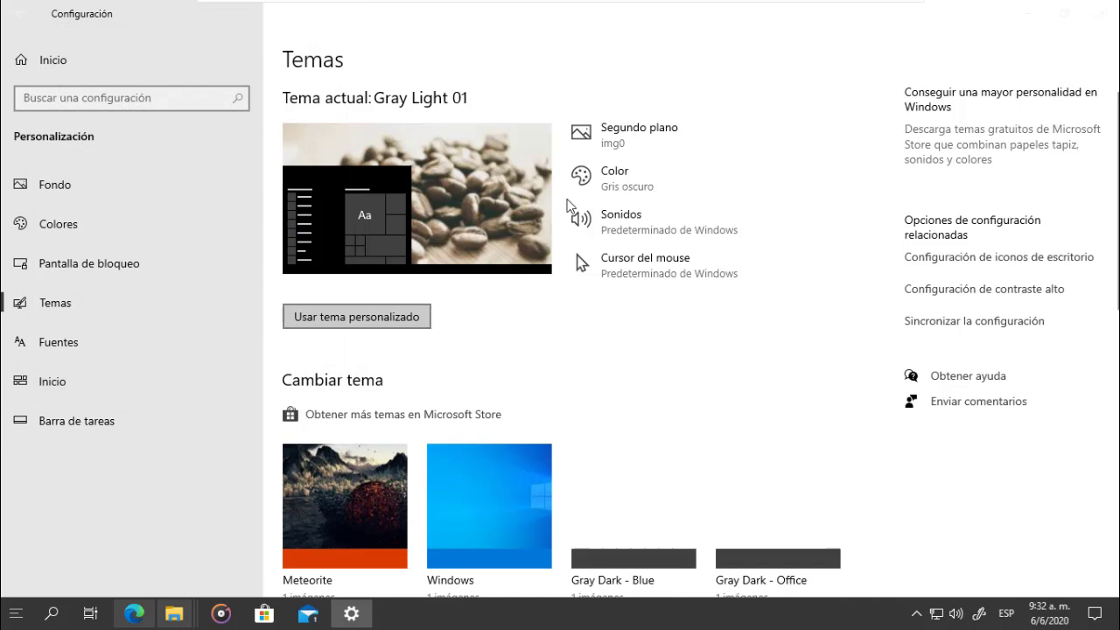
Step: Minimize the settings window and examine how the Start menu looks with the Gray Light 01 theme
left_click(1024, 19)
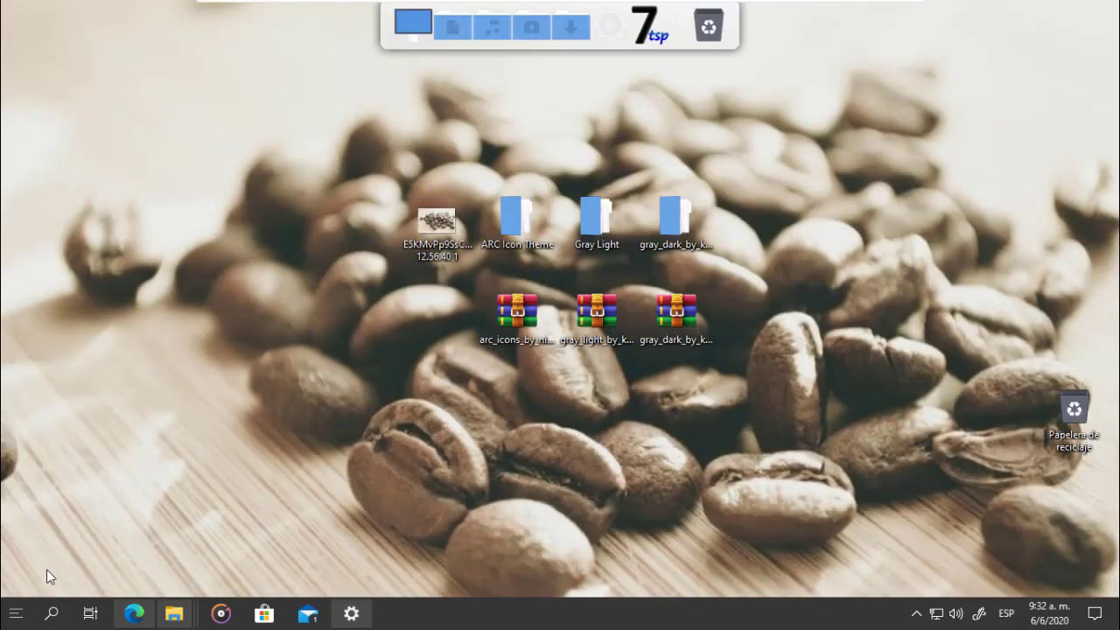
left_click(26, 614)
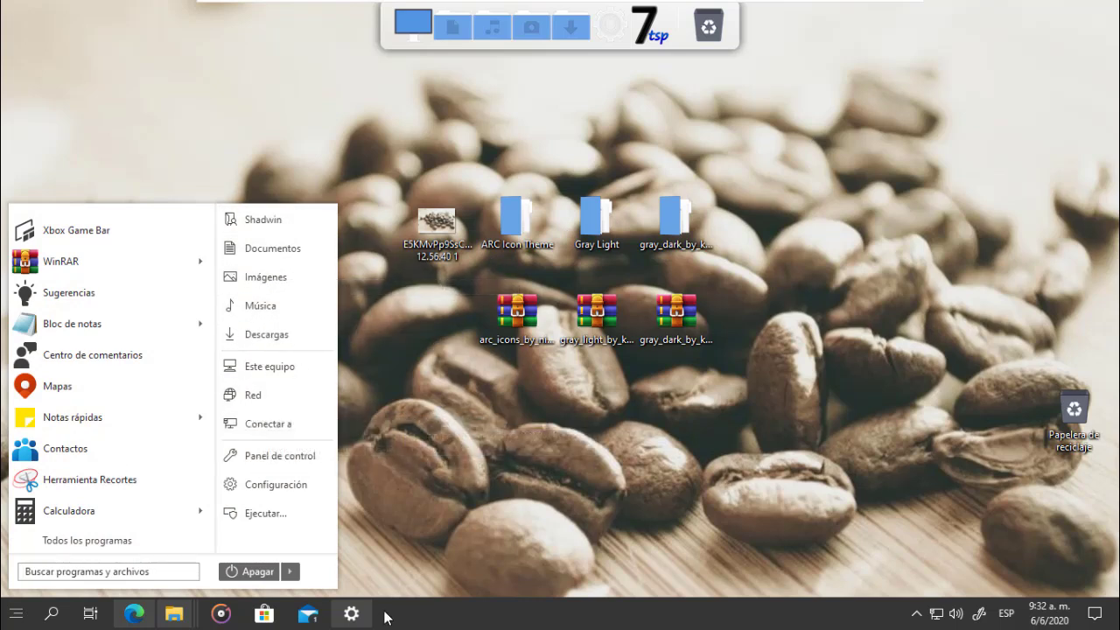
left_click(479, 618)
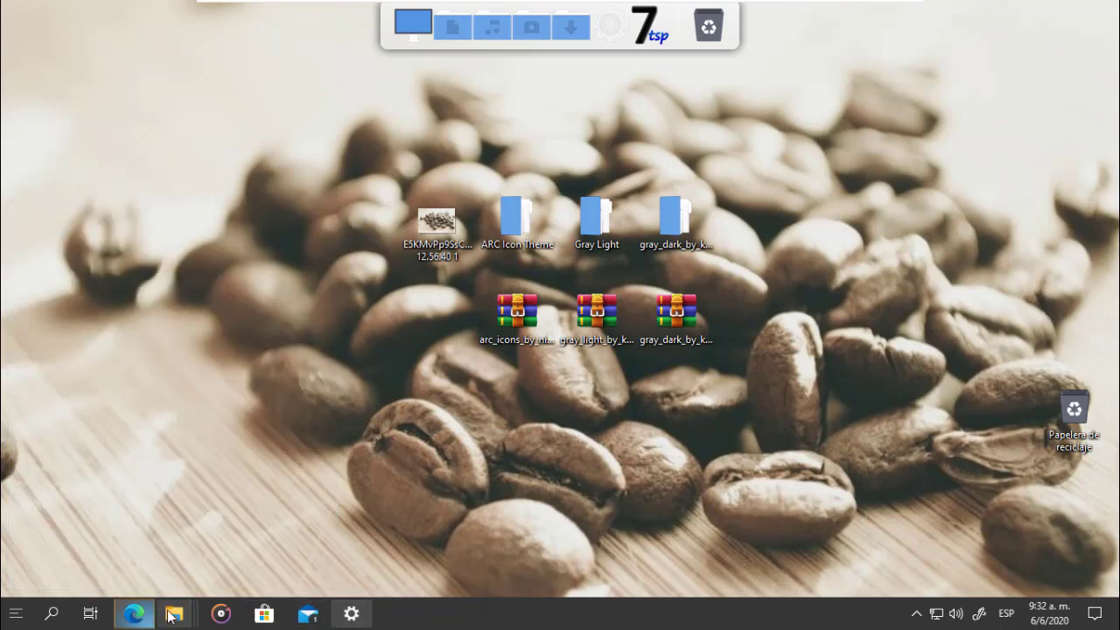
Step: Examine the Gray Light 01 styling in File Explorer's Descargas and Este equipo views and close that window
mouse_move(174, 613)
left_click(129, 544)
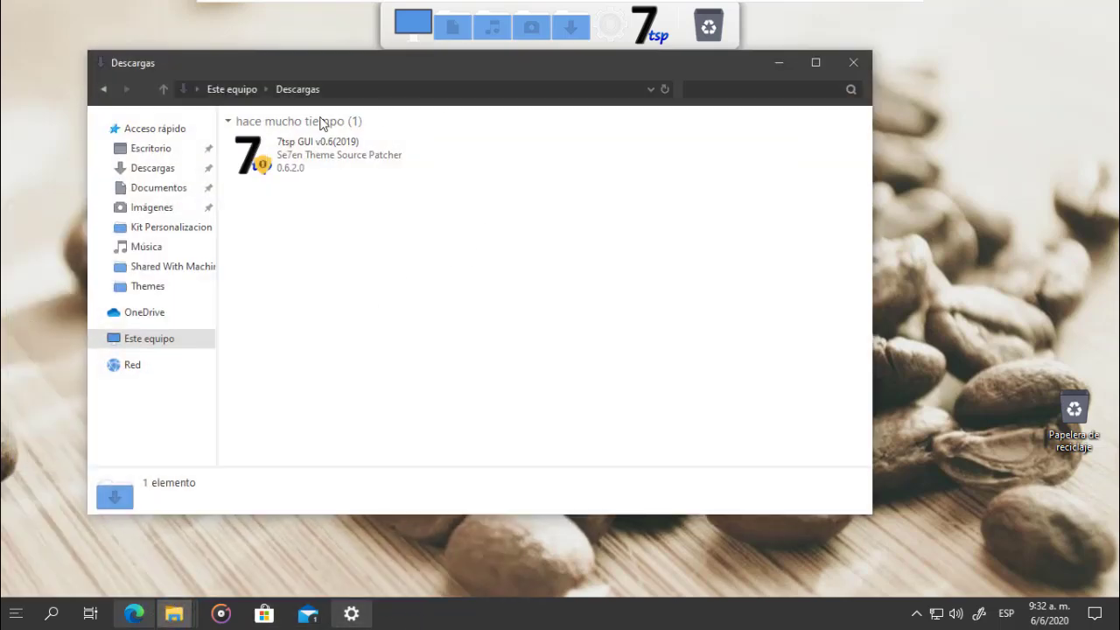
left_click_drag(174, 70, 247, 82)
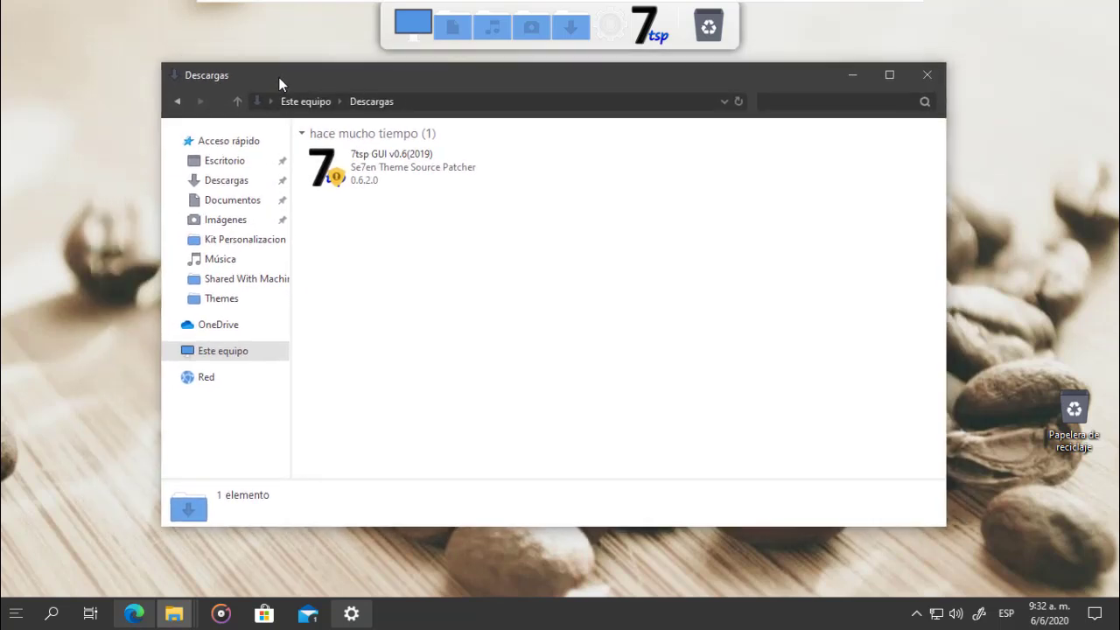
left_click(210, 352)
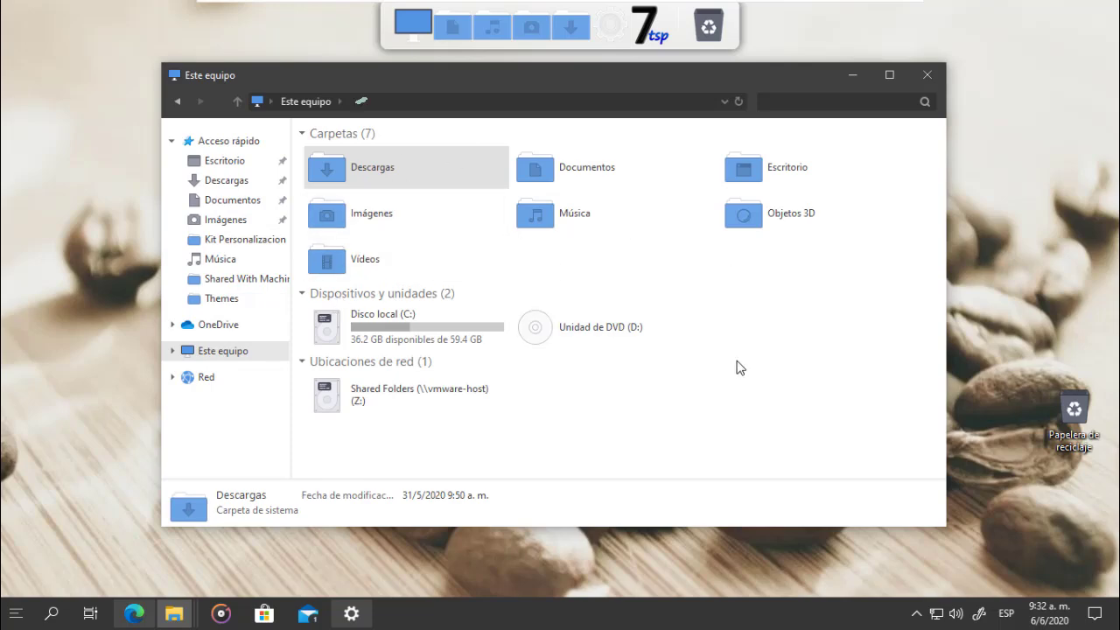
left_click(925, 77)
Step: Apply the Gray Light 02 theme from the personalization settings and check it on the Este equipo window and Start menu
right_click(524, 422)
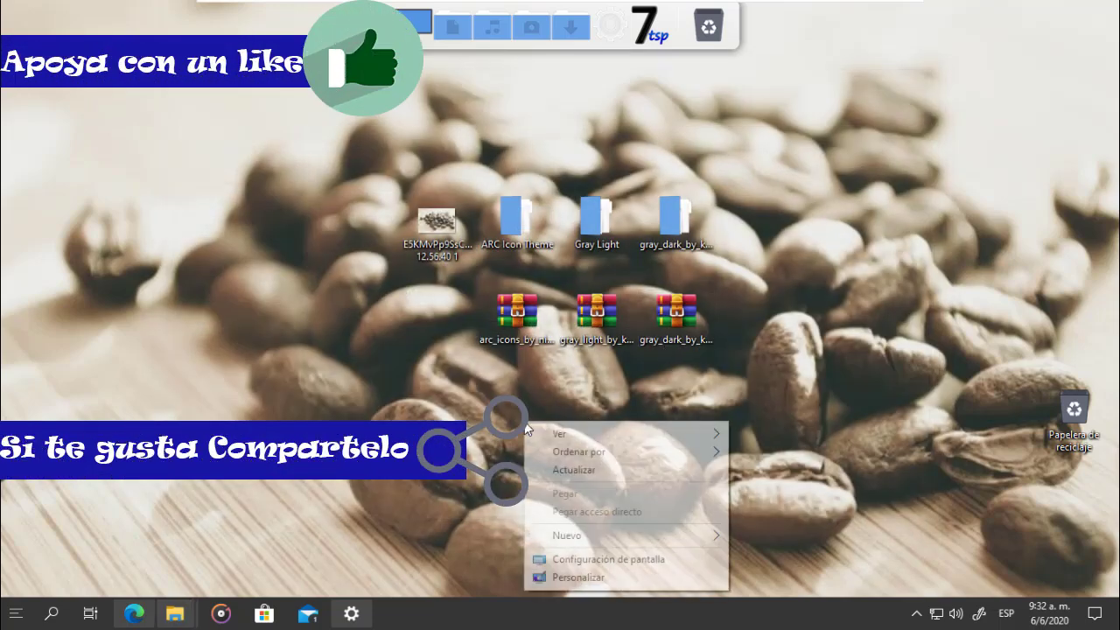
left_click(558, 578)
scroll(604, 367, "down", 5)
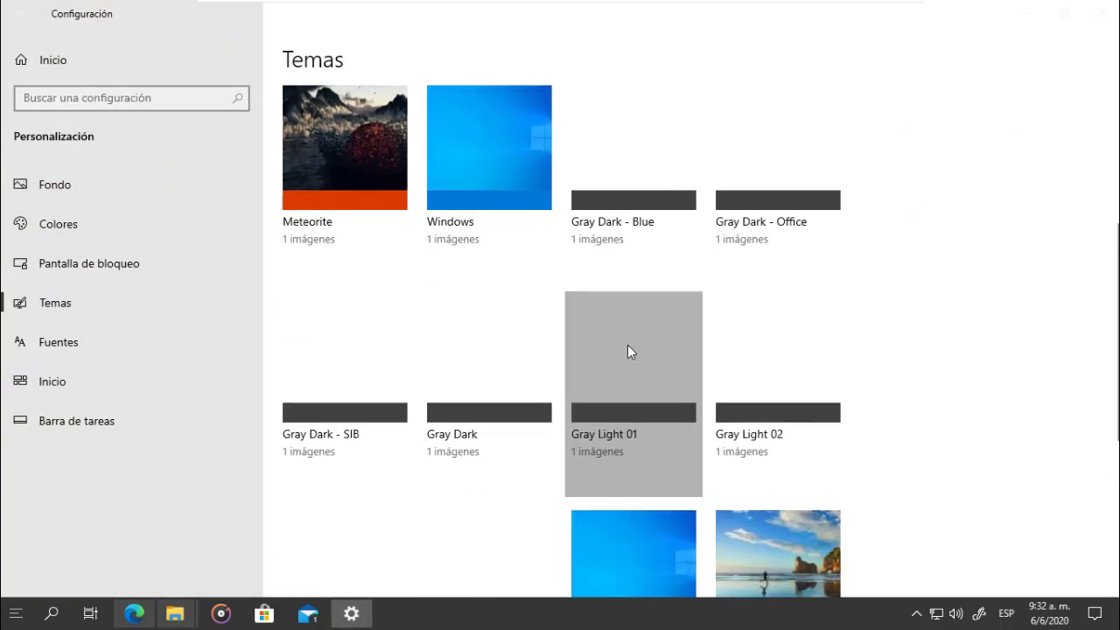
left_click(777, 359)
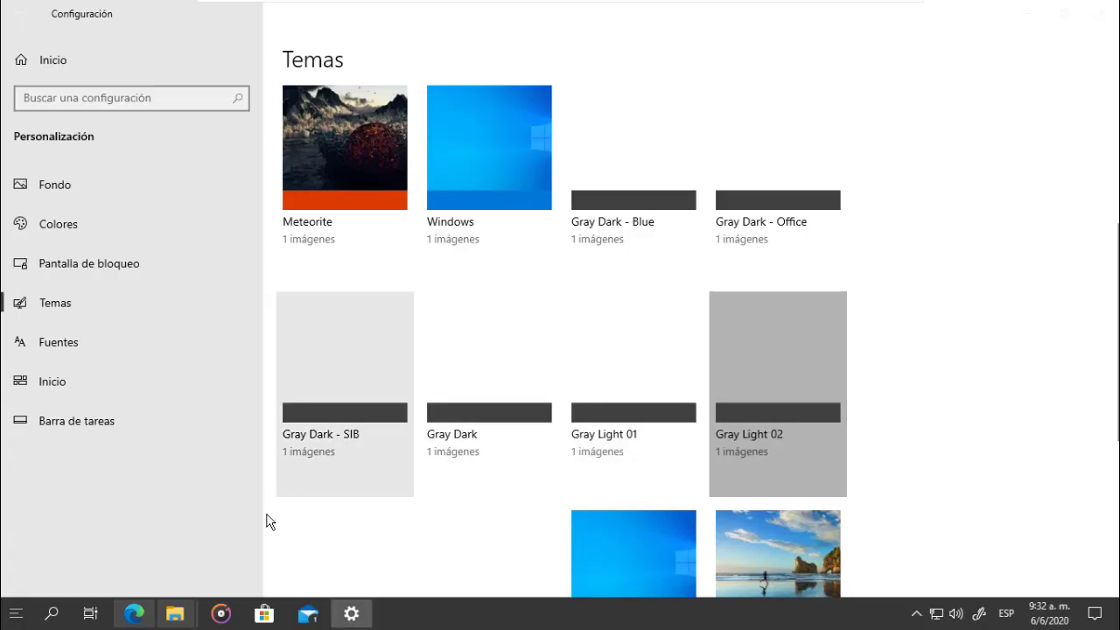
mouse_move(174, 613)
left_click(150, 560)
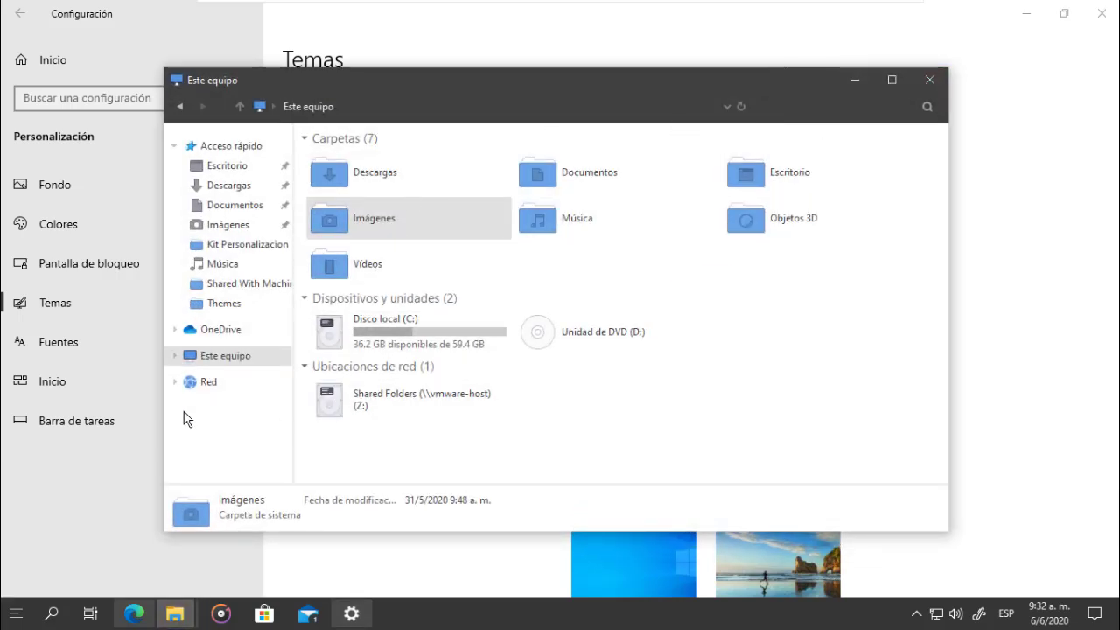
left_click(12, 613)
left_click(12, 614)
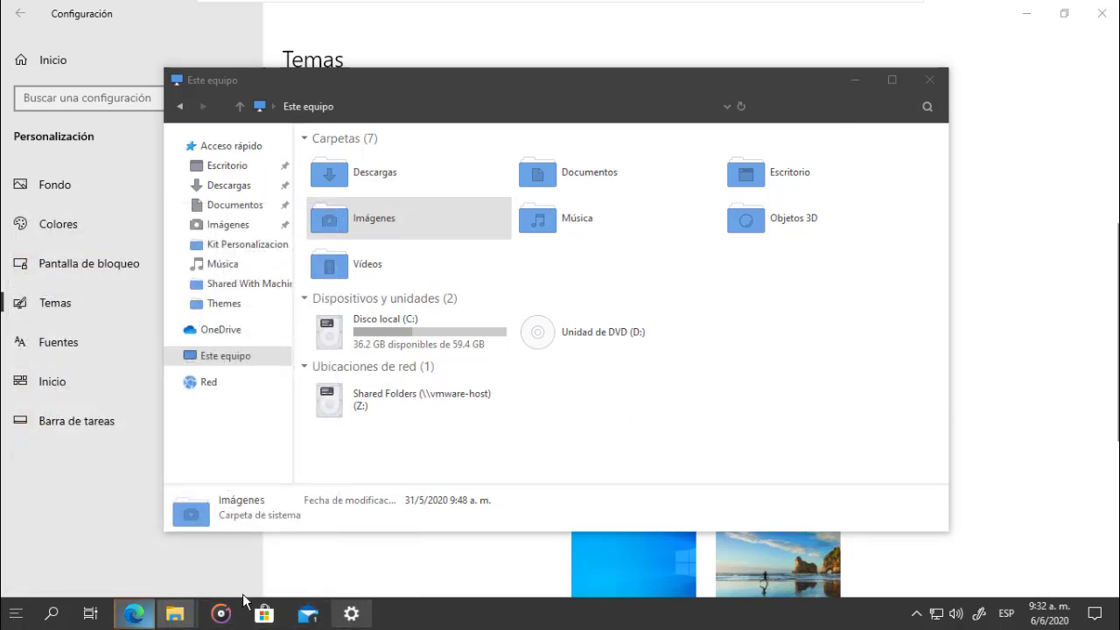
left_click(1002, 352)
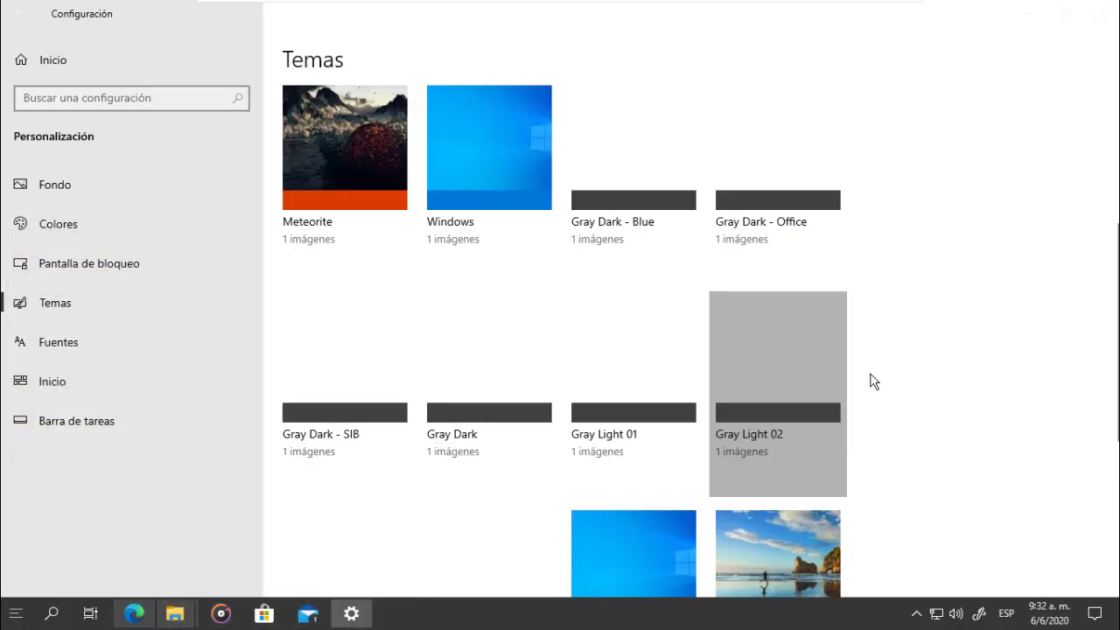
Step: Apply the Gray Light 03 theme and check it on the Este equipo window and Start menu
scroll(892, 375, "down", 3)
left_click(343, 377)
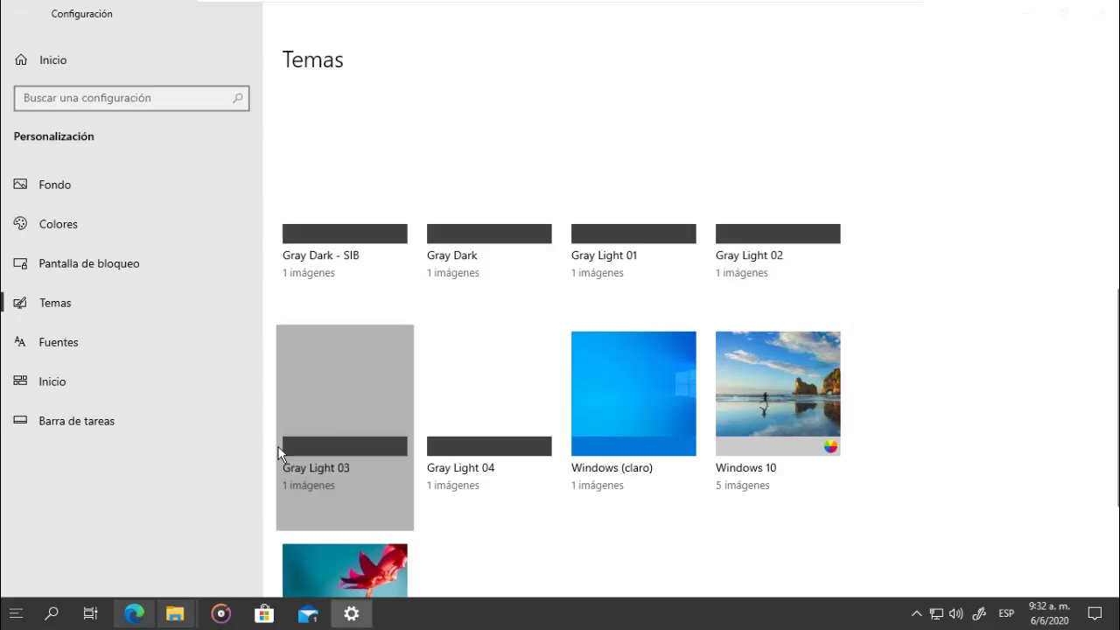
mouse_move(171, 610)
left_click(138, 542)
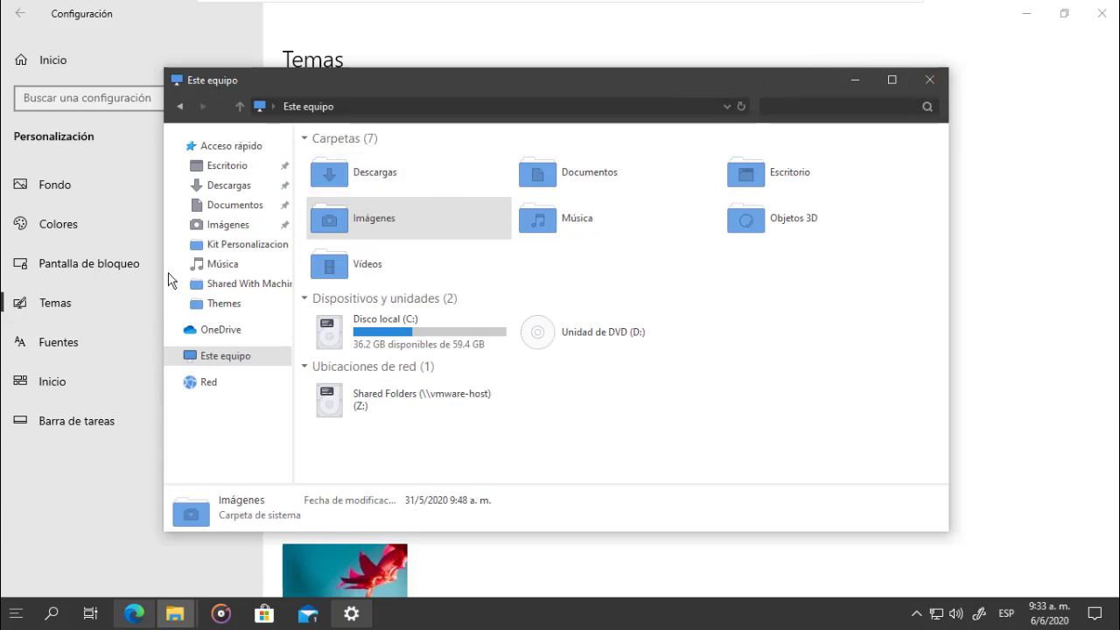
left_click(4, 610)
key("Escape")
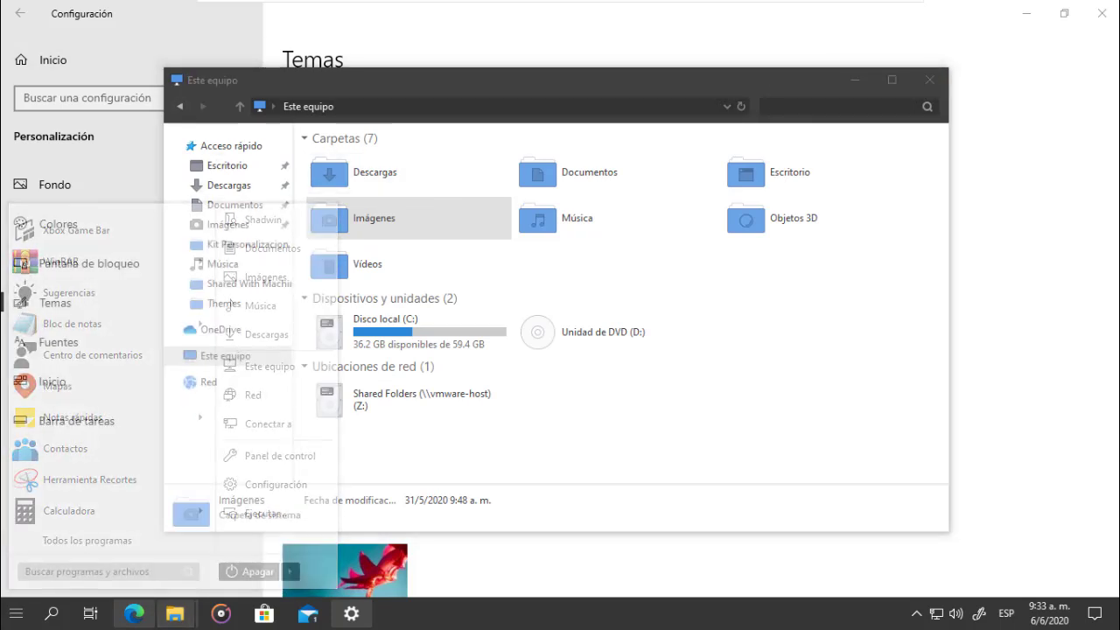
left_click(1041, 431)
Step: Apply the Gray Light 04 theme and check it on the Start menu and the Themes folder window
left_click(499, 396)
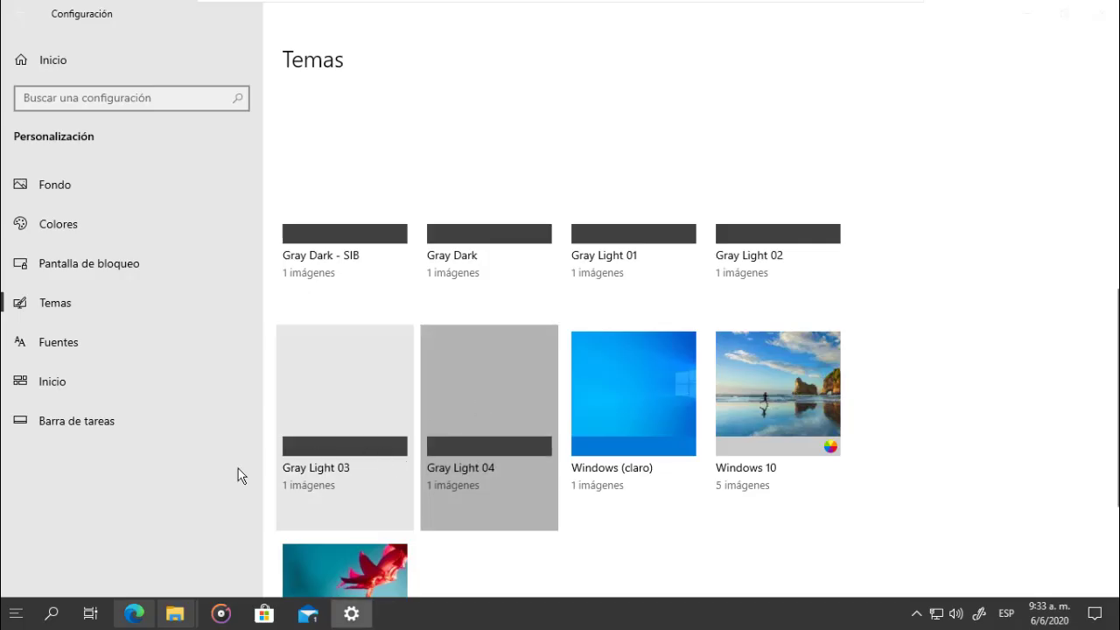
left_click(3, 615)
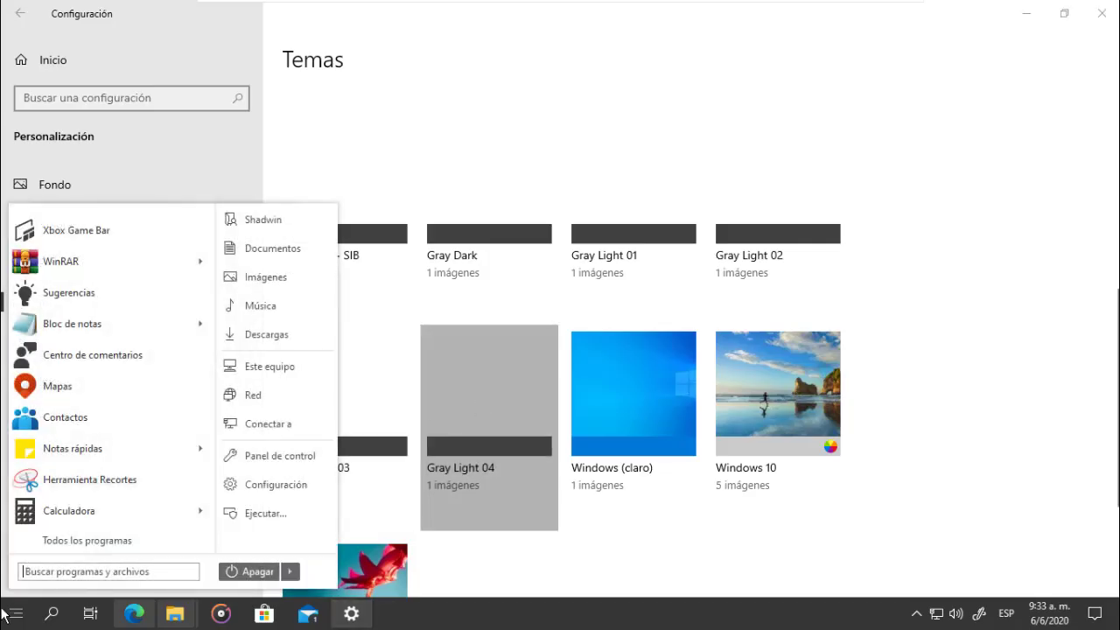
left_click(175, 613)
left_click(230, 547)
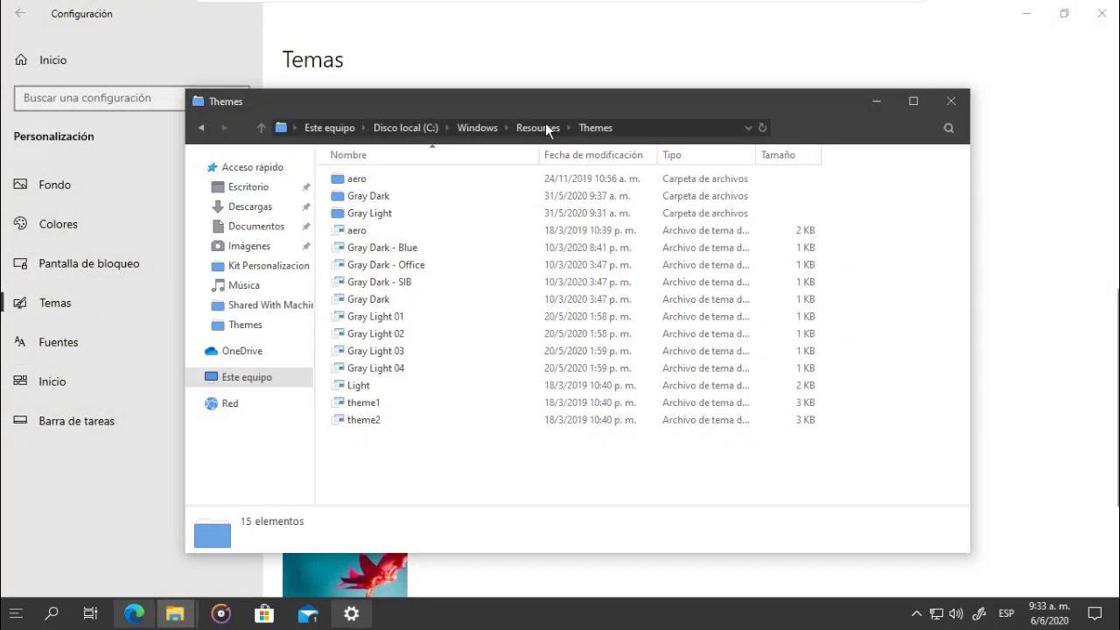
left_click(993, 357)
Step: Apply the Gray Dark - Blue theme, check it on the Este equipo window, and minimize that window
scroll(761, 323, "up", 5)
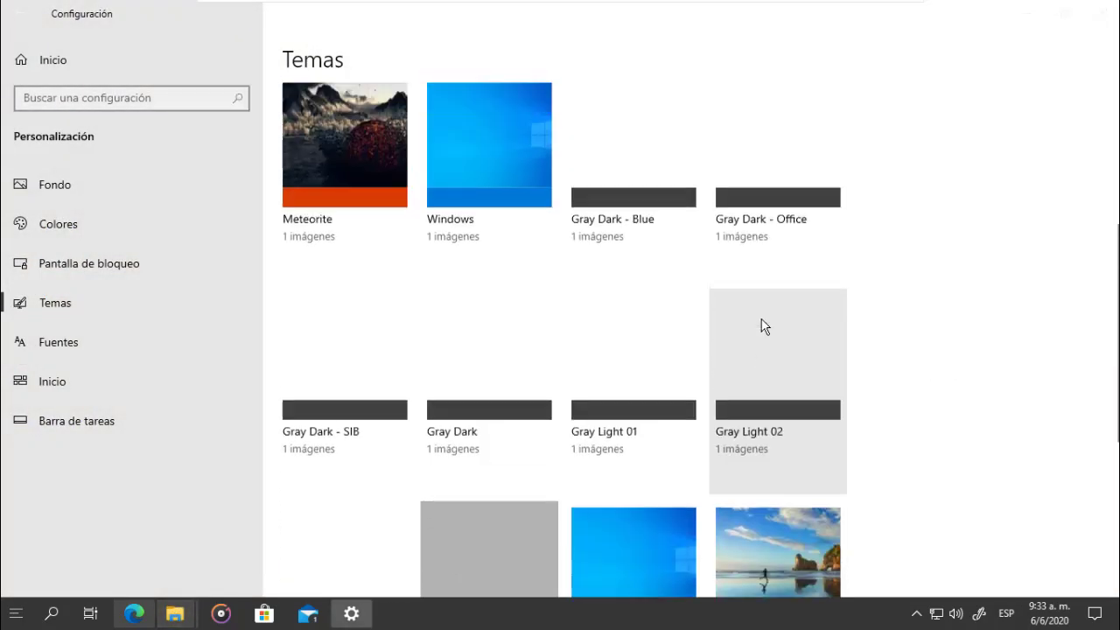
left_click(629, 323)
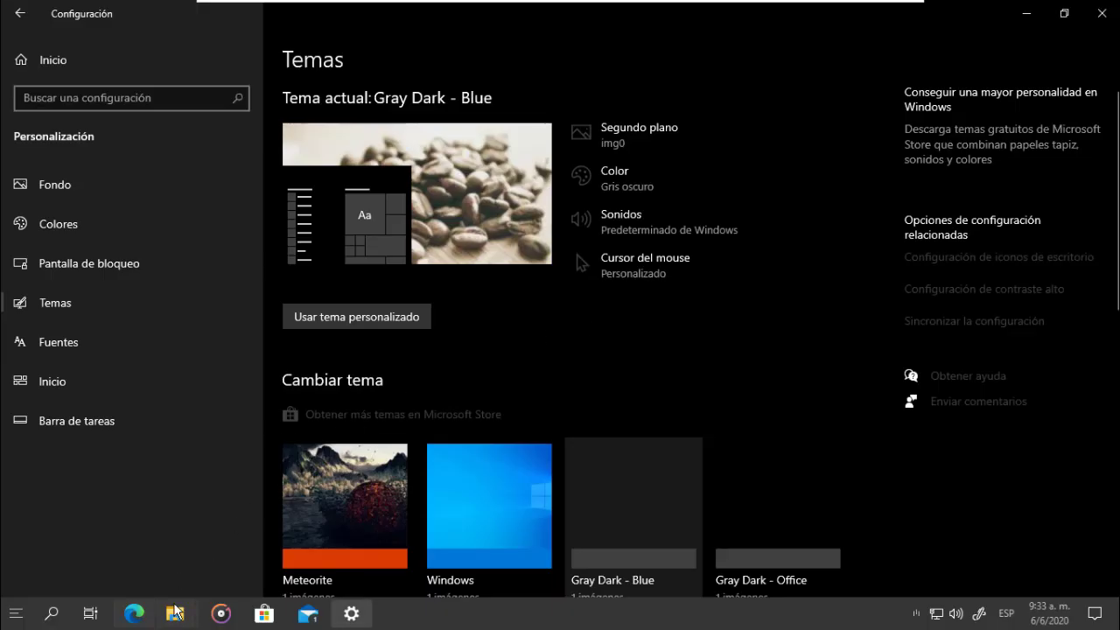
mouse_move(175, 606)
left_click(138, 542)
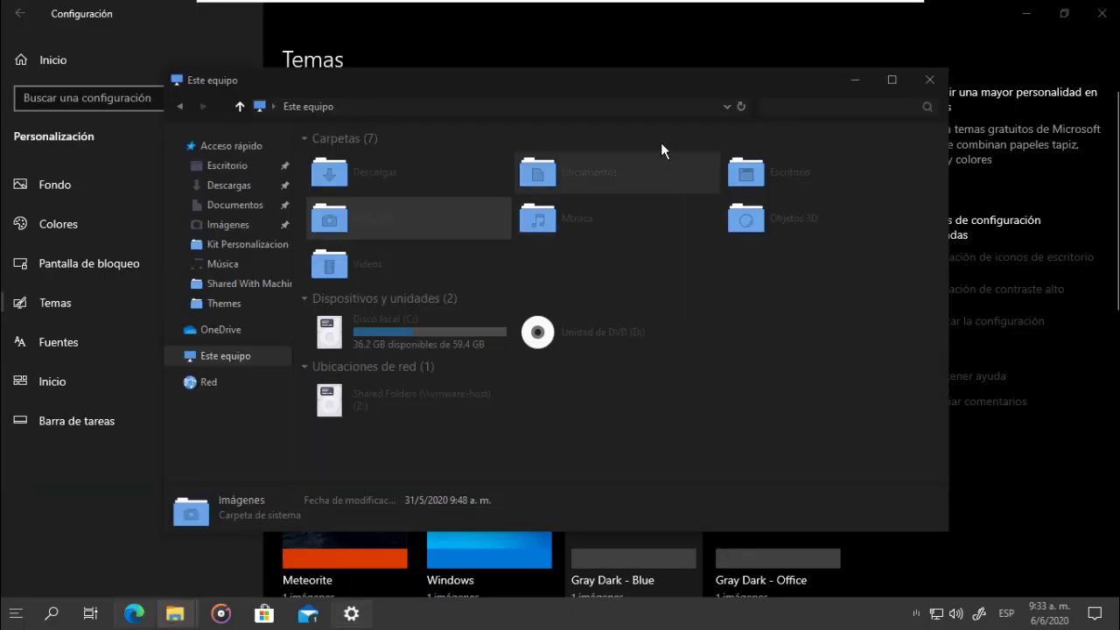
left_click(385, 333)
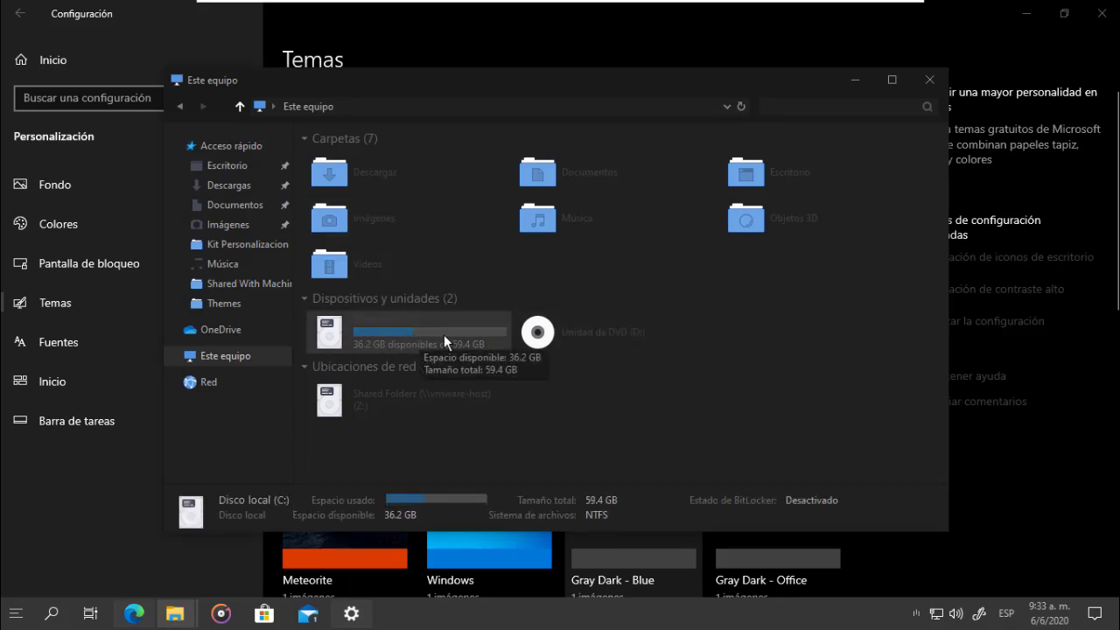
left_click(853, 81)
Step: Apply the Gray Dark theme from the list of installed themes
scroll(674, 430, "down", 3)
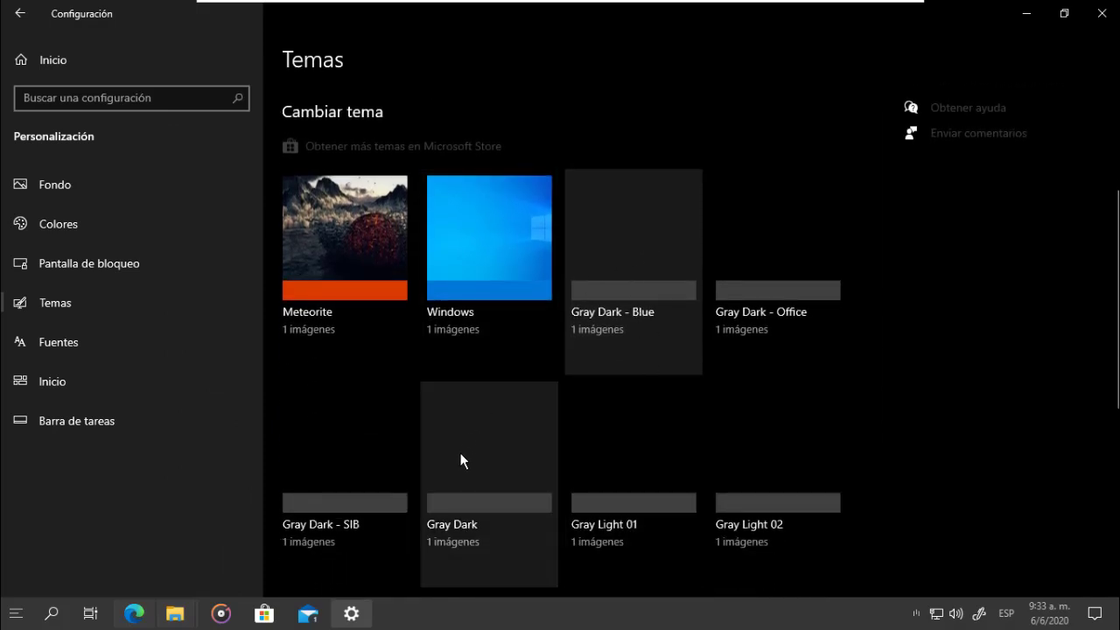
left_click(455, 472)
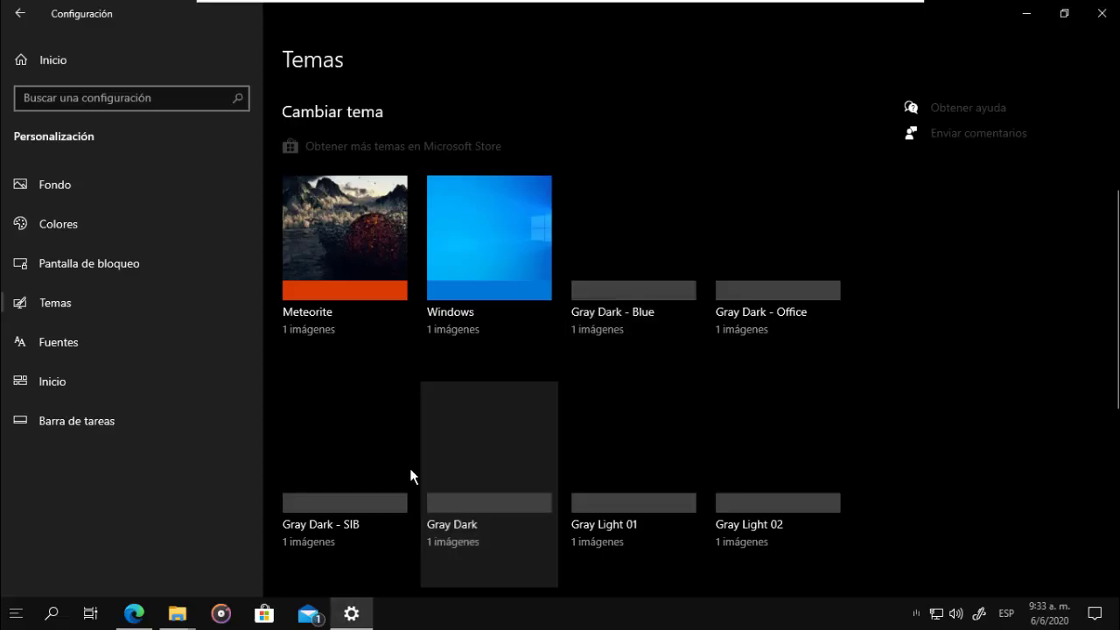
Step: Check the Gray Dark theme on the Este equipo window and minimize that window
mouse_move(178, 613)
left_click(145, 558)
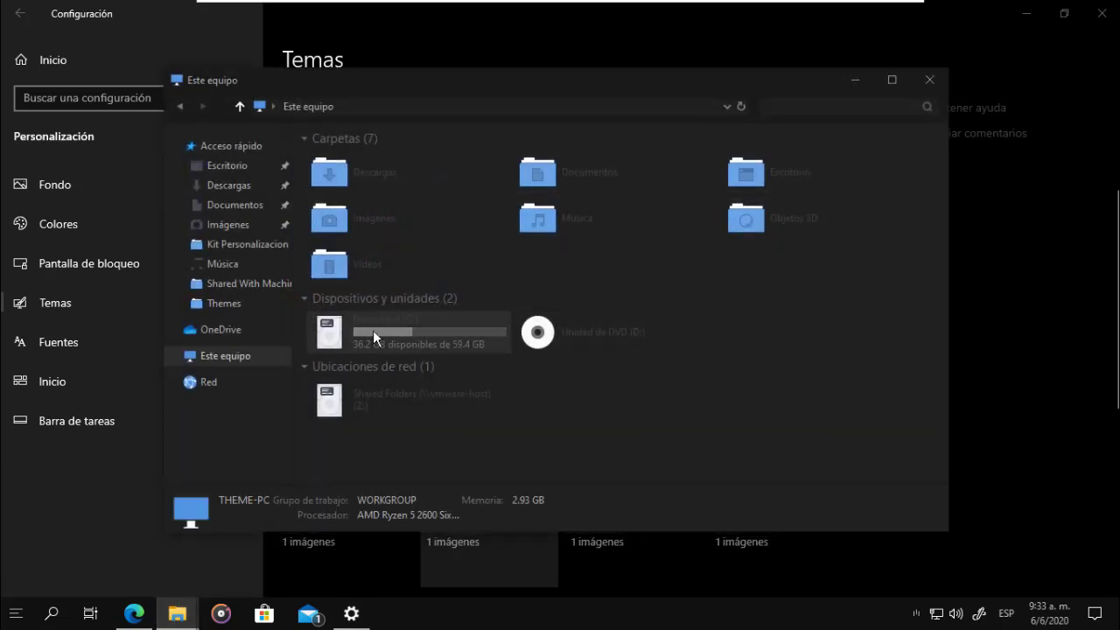
left_click(854, 80)
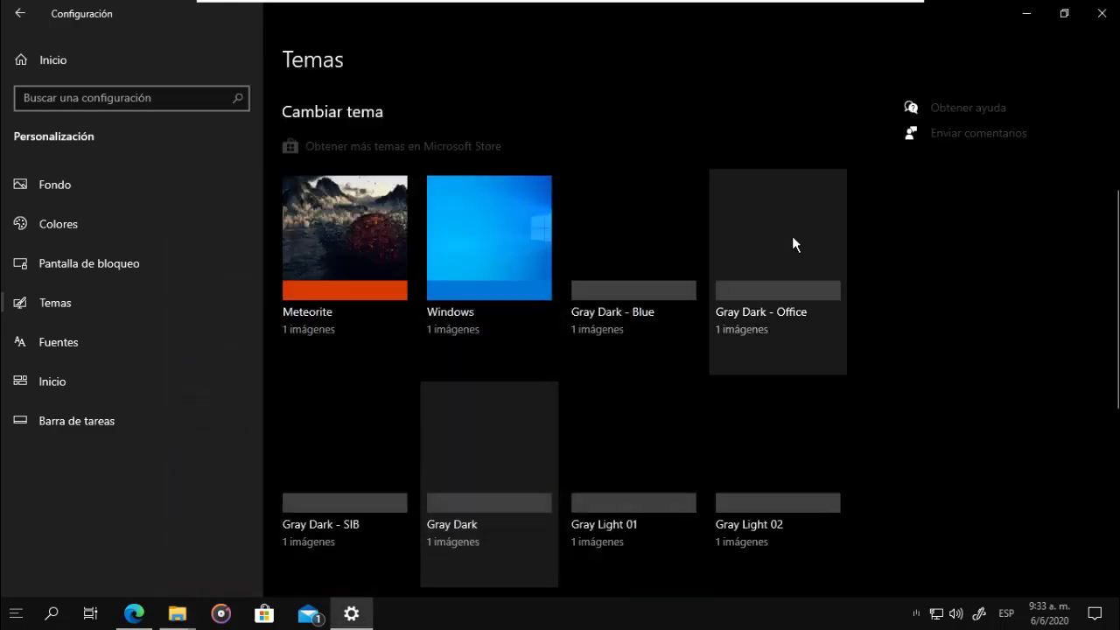
Step: Apply the Gray Dark - Office theme, check it on the Este equipo window and Start menu, and minimize that window
left_click(760, 299)
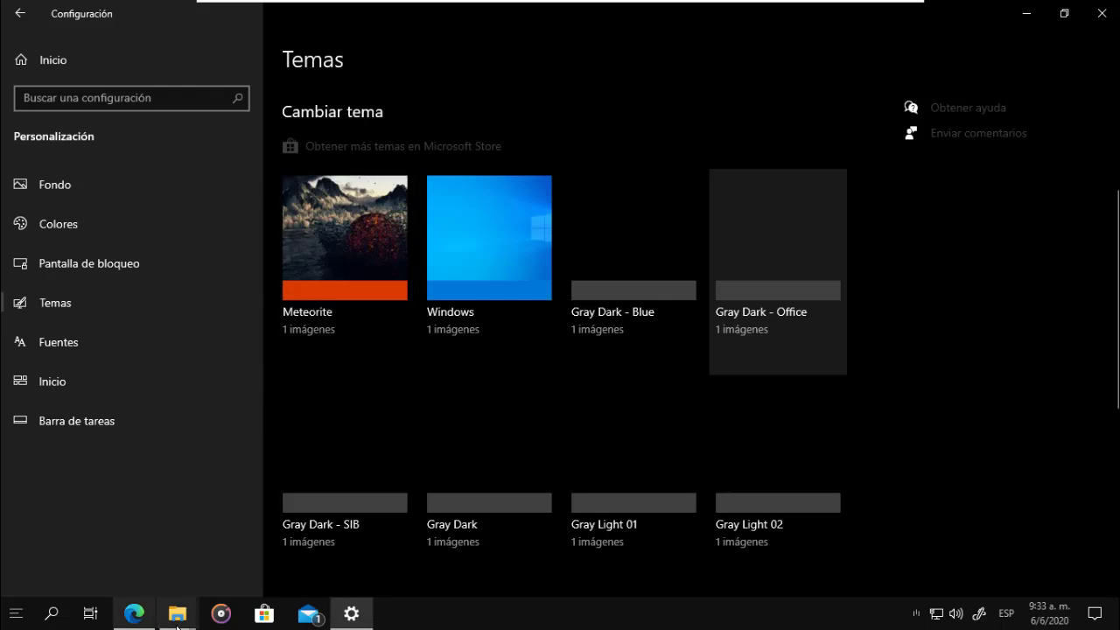
mouse_move(177, 613)
left_click(101, 550)
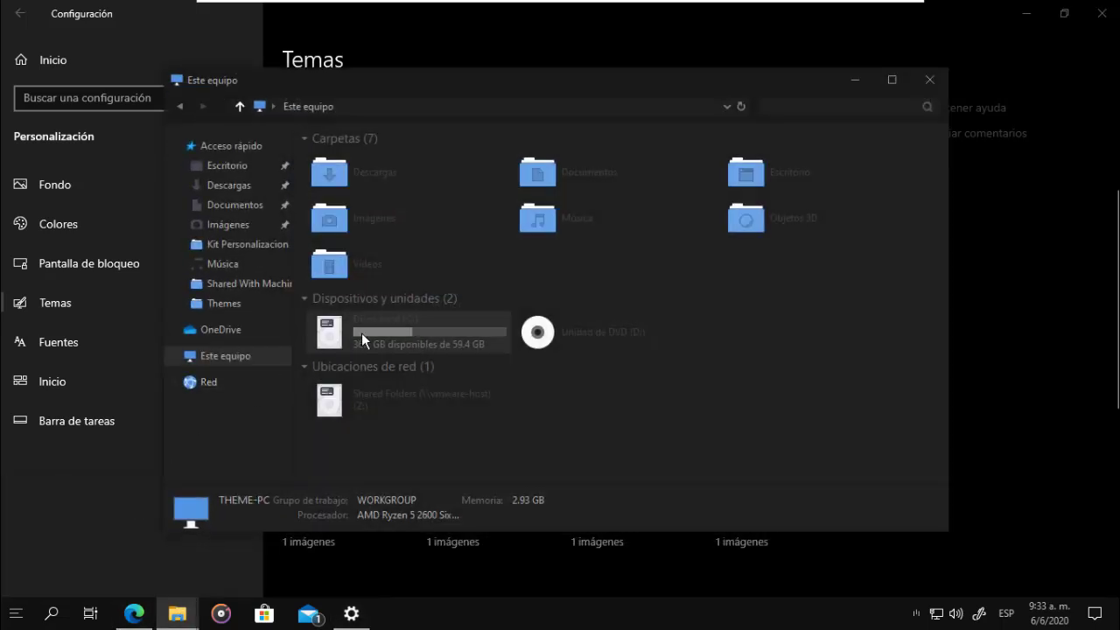
left_click(26, 614)
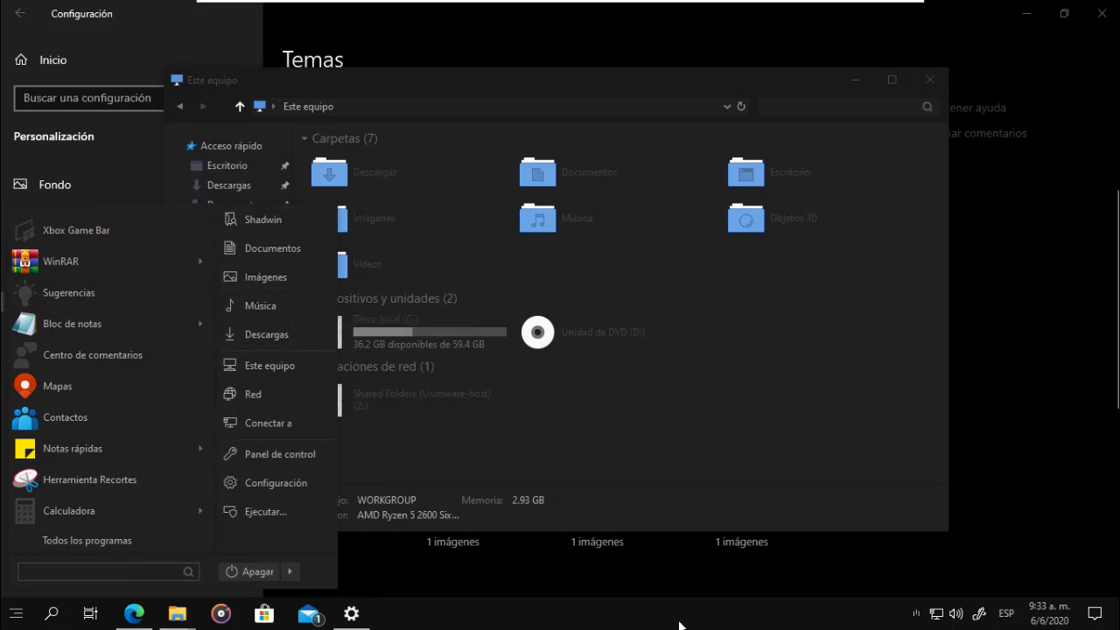
left_click(484, 620)
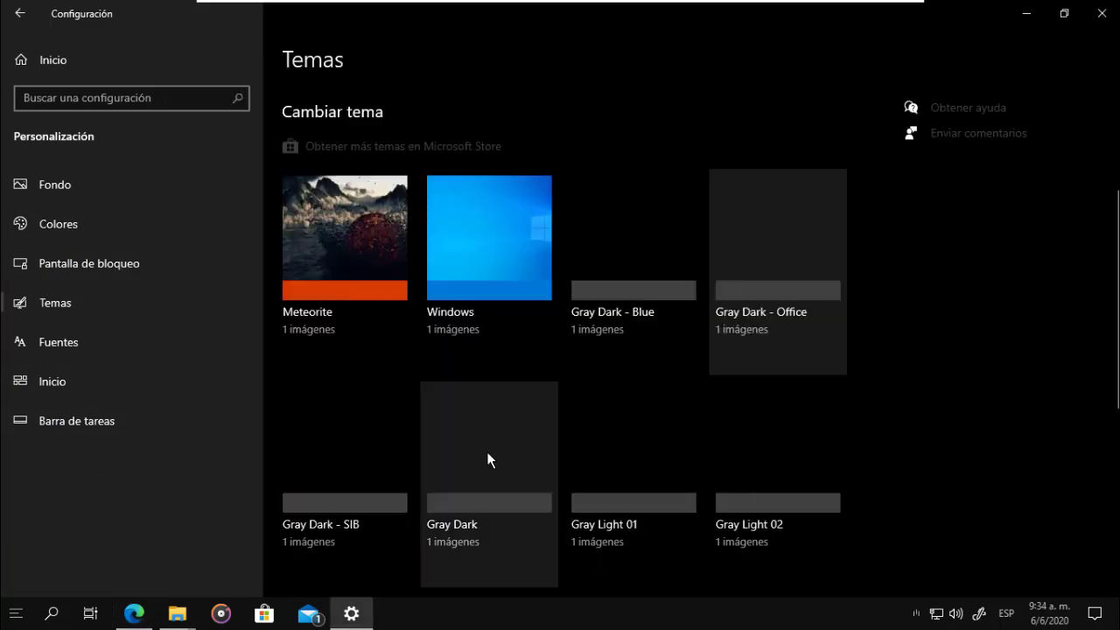
Step: Apply the Gray Dark theme and then Gray Dark - SIB, checking the latter on the taskbar and Start menu
left_click(487, 457)
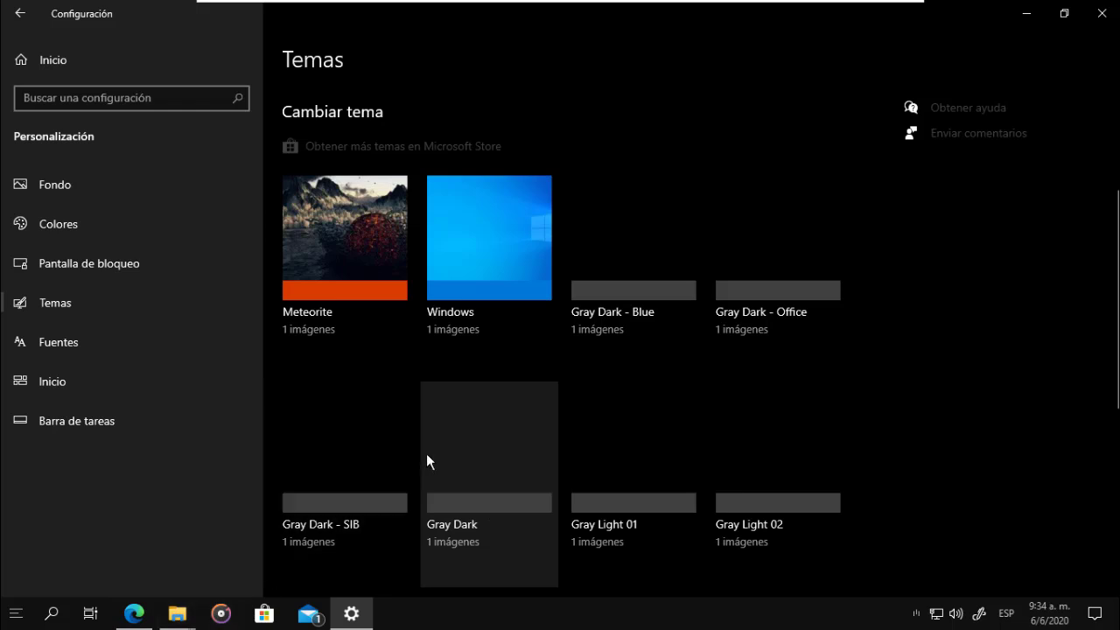
scroll(530, 426, "down", 3)
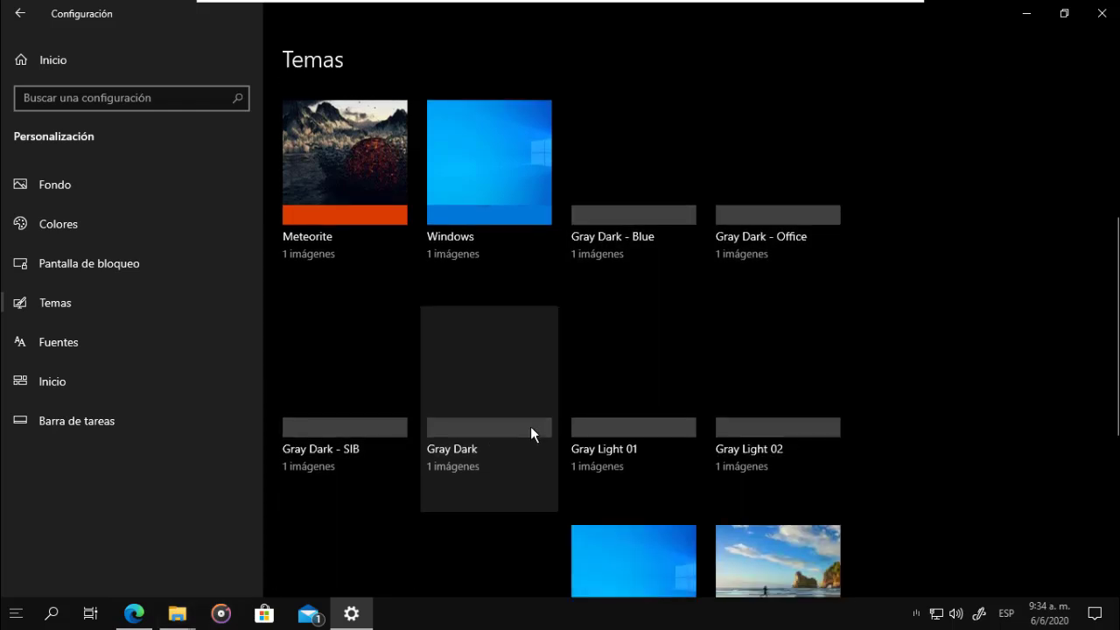
left_click(345, 204)
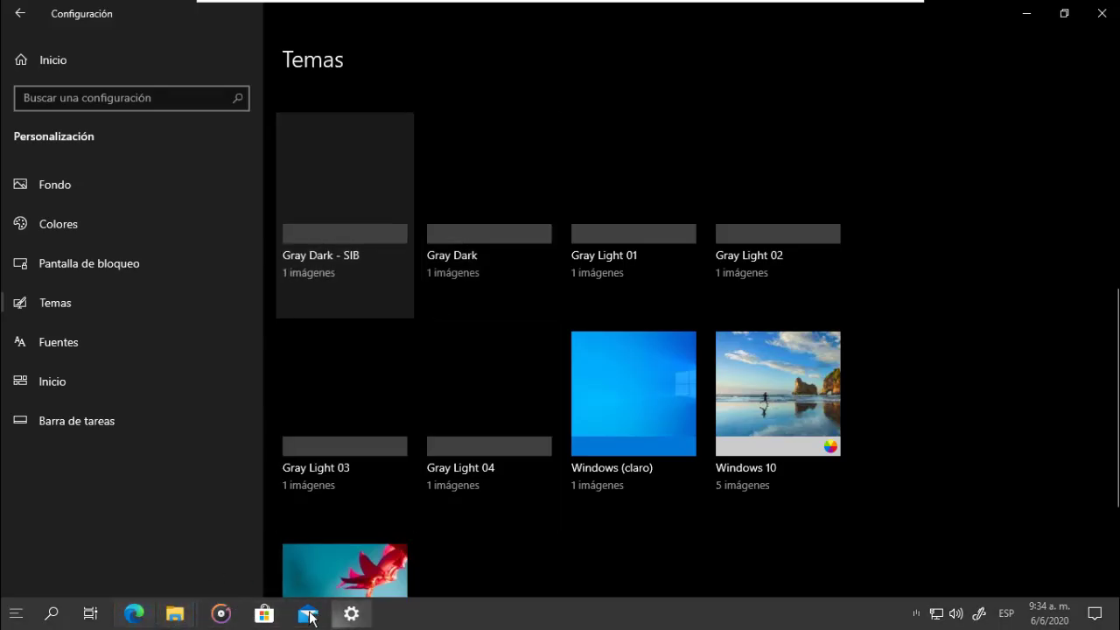
left_click(19, 614)
left_click(19, 615)
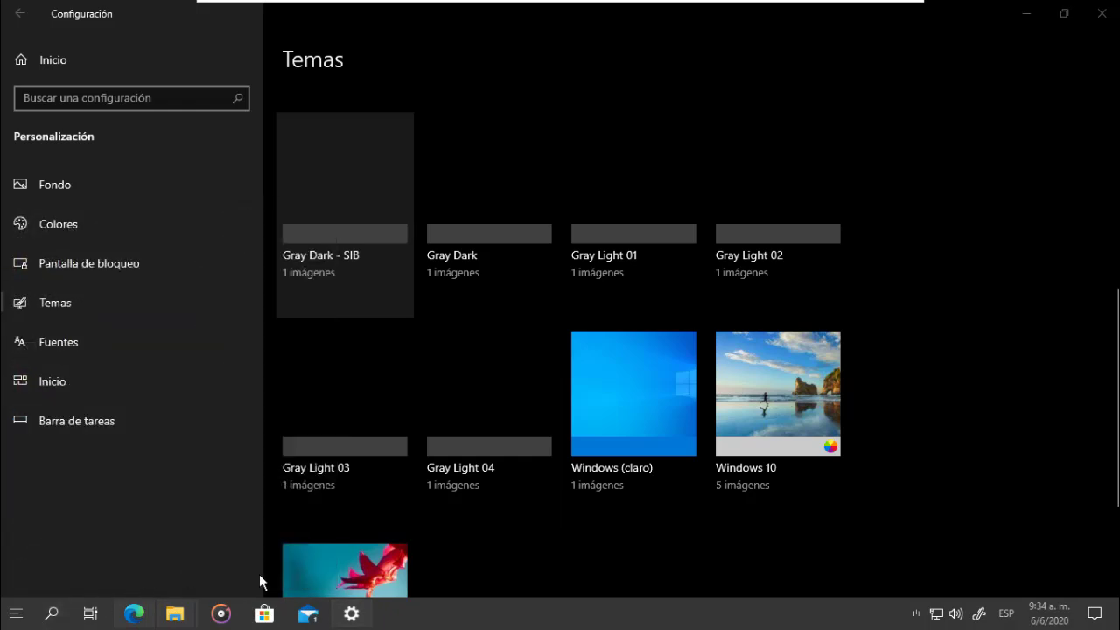
Step: Review the current theme details, then minimize the settings, Este equipo and Themes windows to show the desktop
scroll(640, 396, "up", 5)
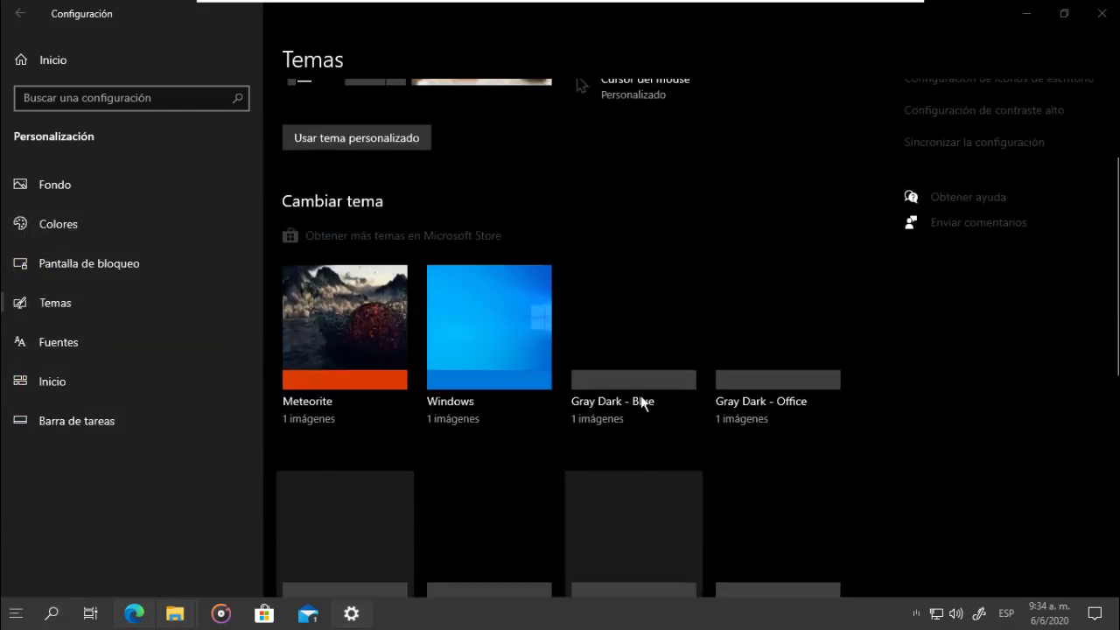
scroll(711, 353, "up", 2)
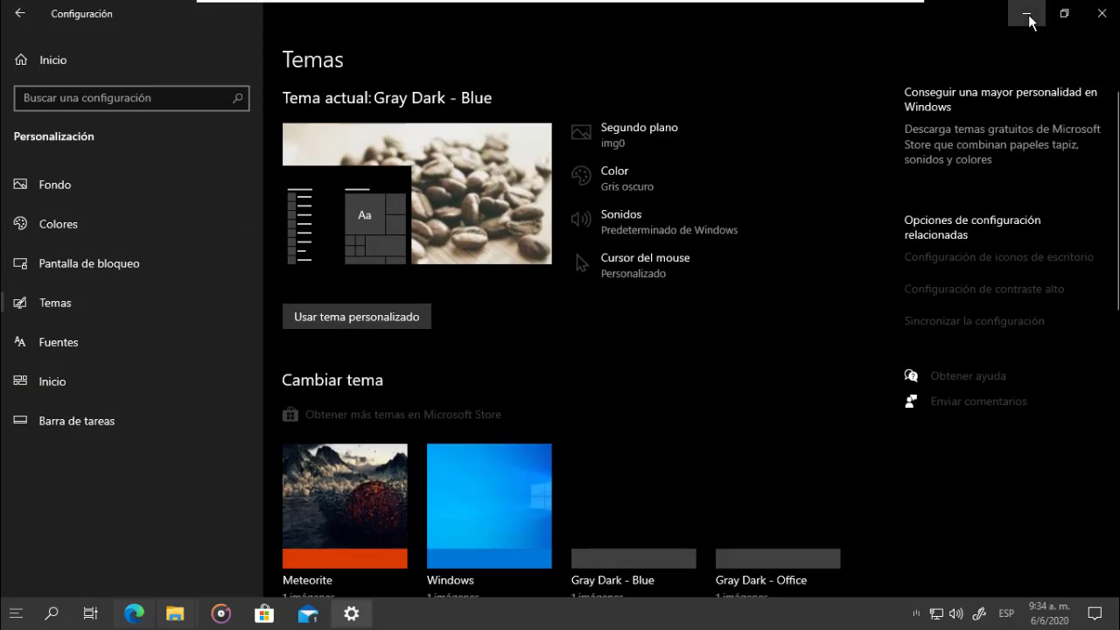
left_click(1025, 13)
left_click(856, 84)
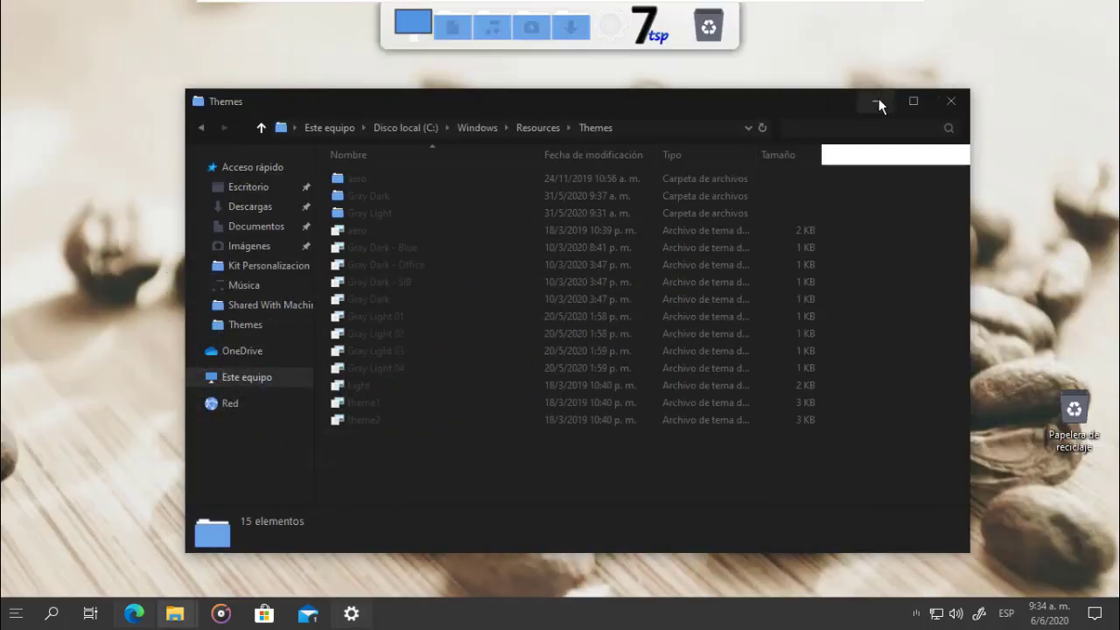
left_click(873, 99)
Step: Look inside the ARC Icon Theme folder on the desktop, close it, and permanently delete the folder
double_click(519, 217)
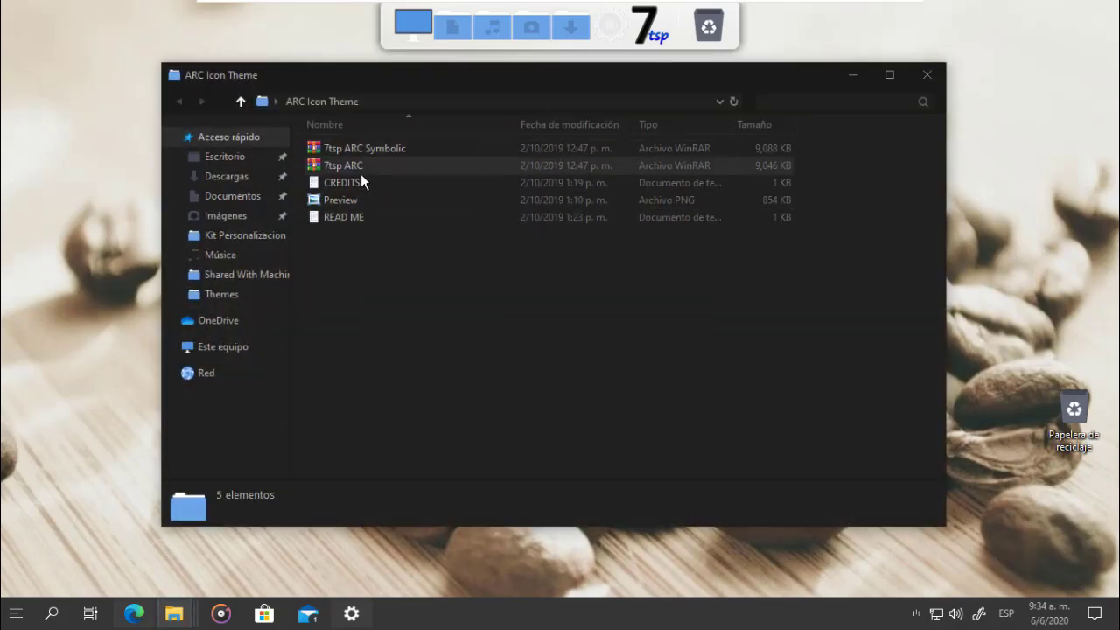
left_click(928, 77)
key("shift+Delete")
key("Return")
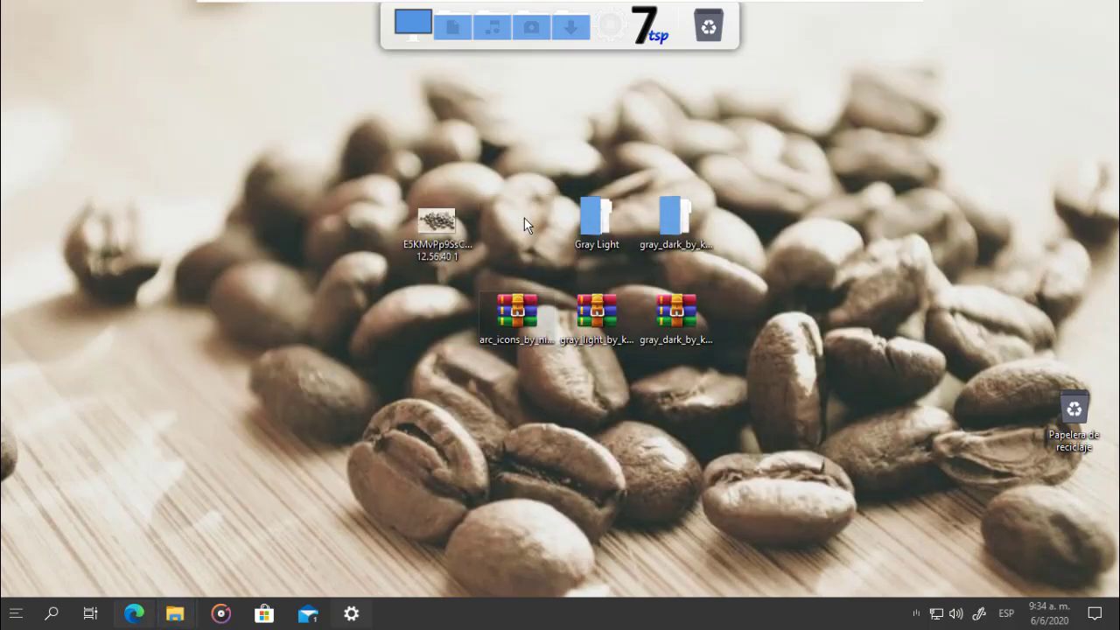
Step: Extract the ARC icons archive into its own arc_icons_by_niivu_dbn5qcf folder and place it beside the Gray Light folder
right_click(503, 310)
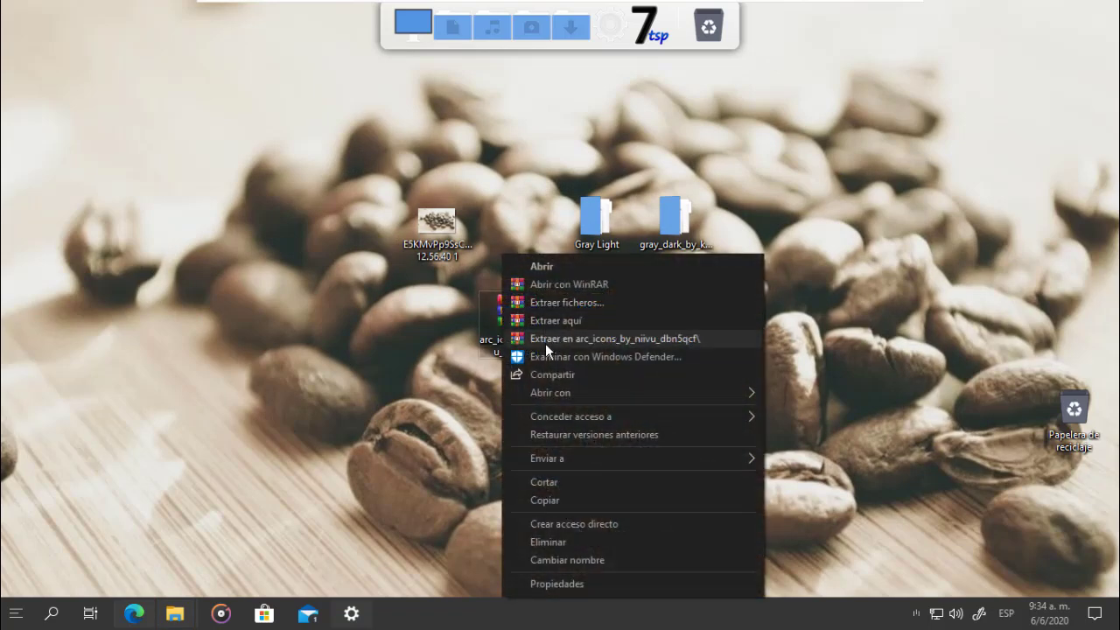
left_click(540, 340)
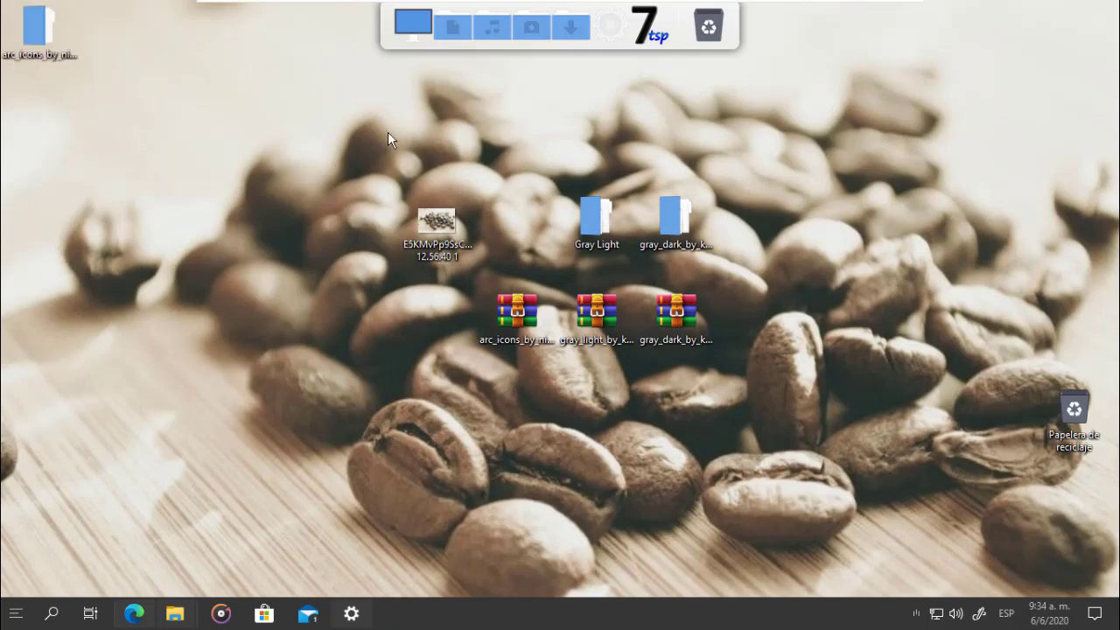
left_click_drag(46, 39, 515, 224)
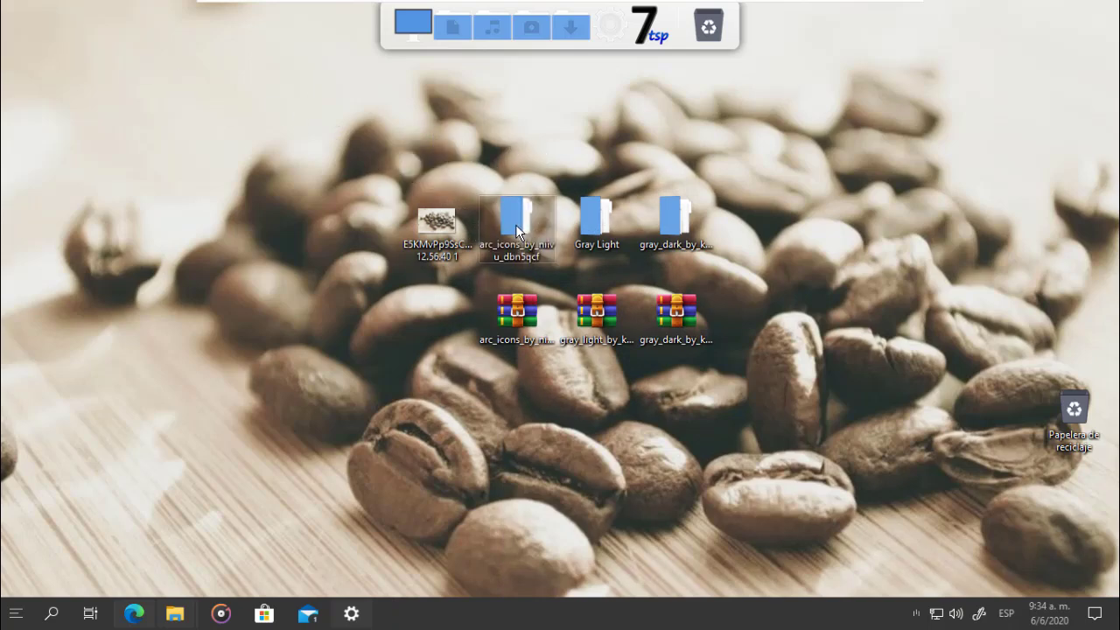
Step: In the extracted ARC Icon Theme folder, rename 7tsp ARC.7z.remove to 7tsp ARC.7z and accept the extension change
double_click(516, 224)
double_click(351, 148)
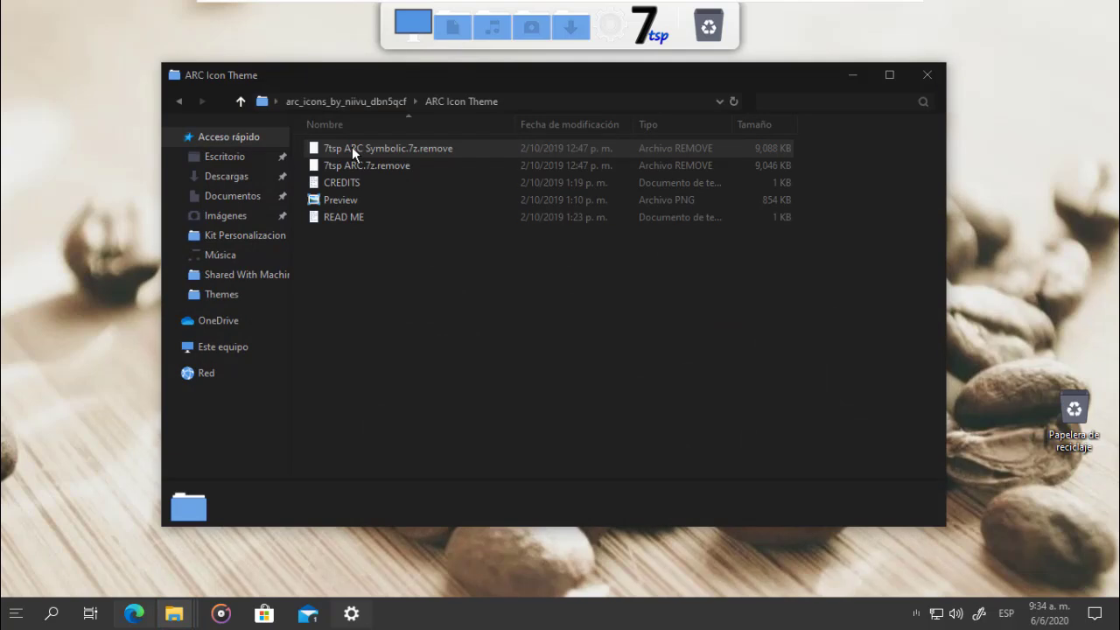
right_click(394, 164)
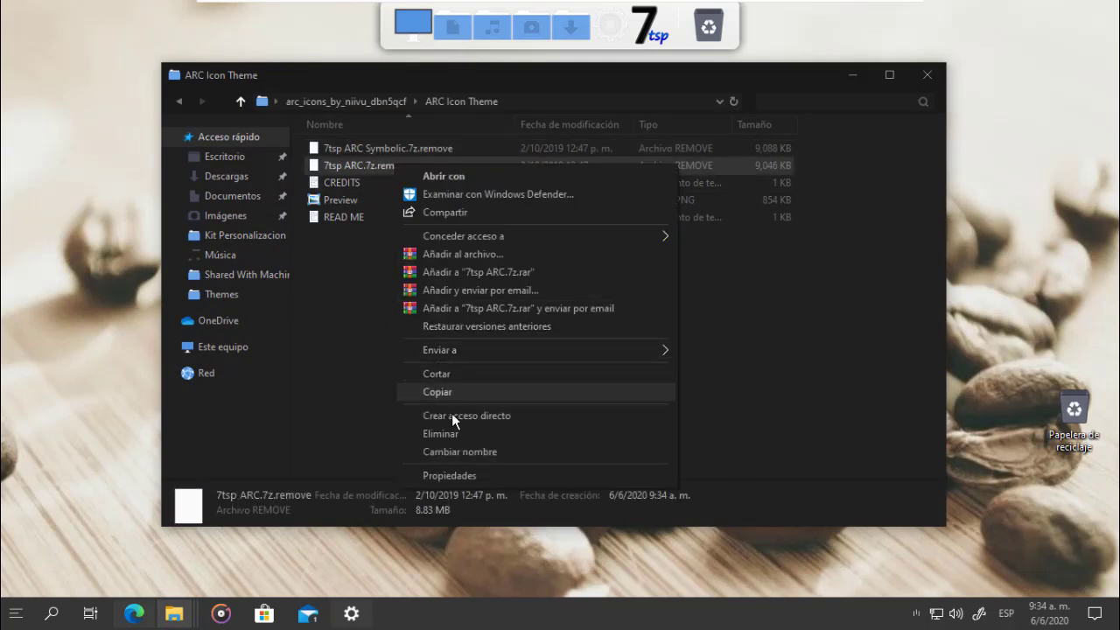
left_click(453, 448)
key("Right")
key("Right")
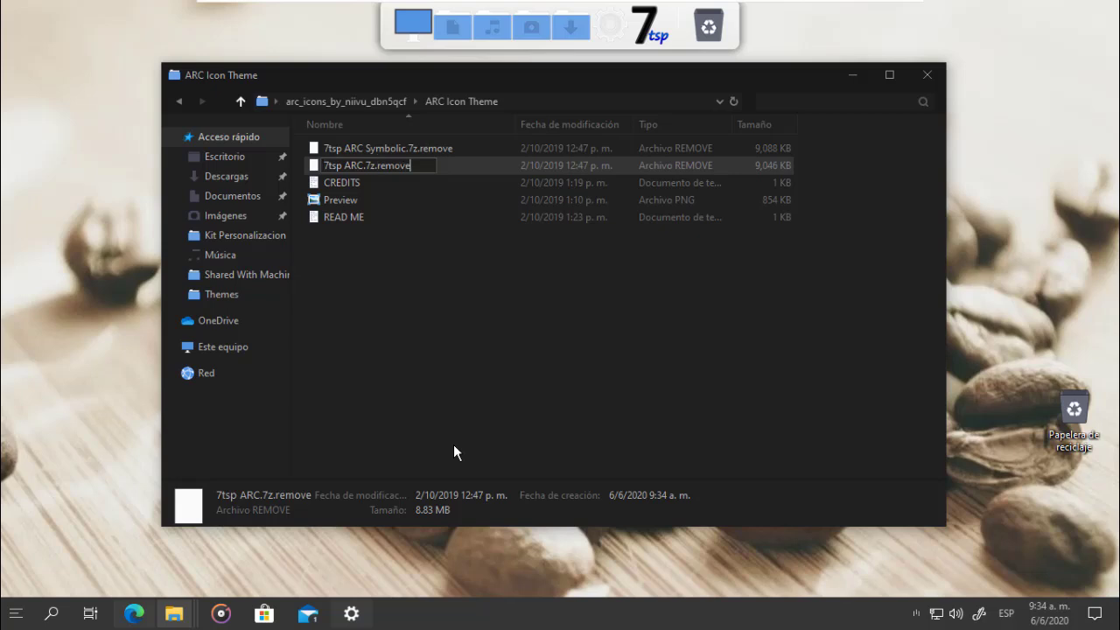
key("BackSpace")
key("BackSpace")
key("BackSpace")
key("Return")
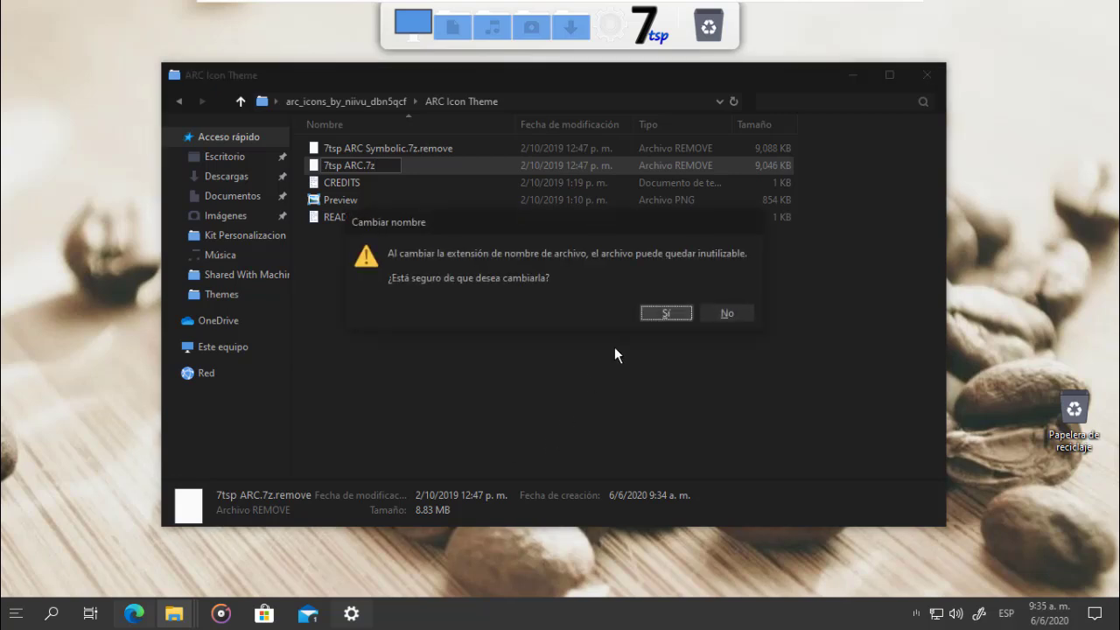
left_click(652, 314)
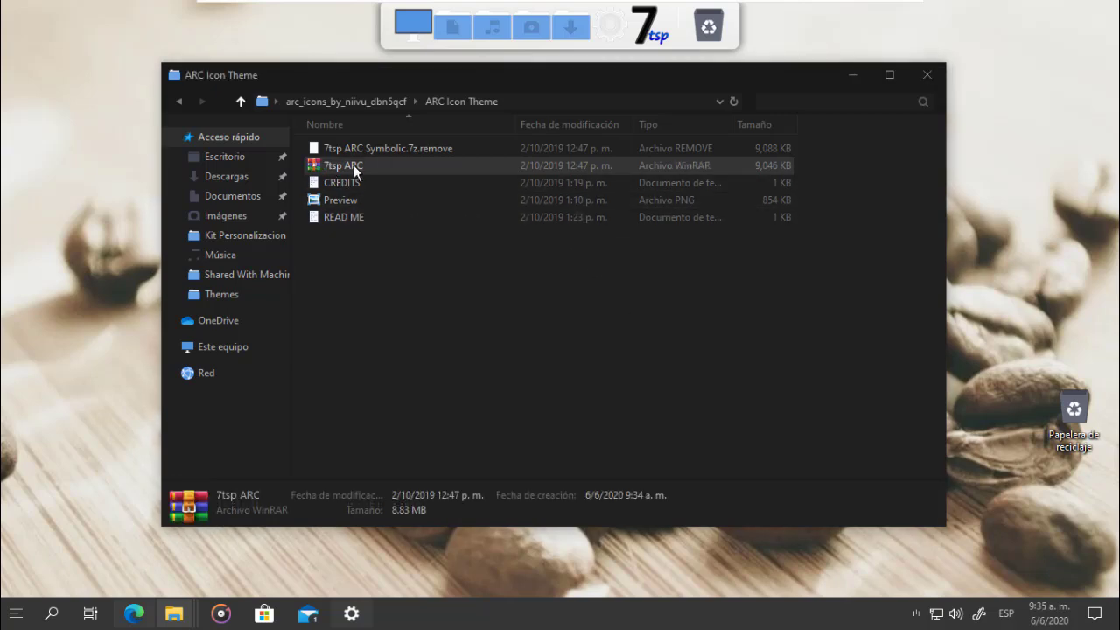
Step: View the ARC icon theme's Preview image, close it, and minimize the ARC Icon Theme folder
double_click(327, 199)
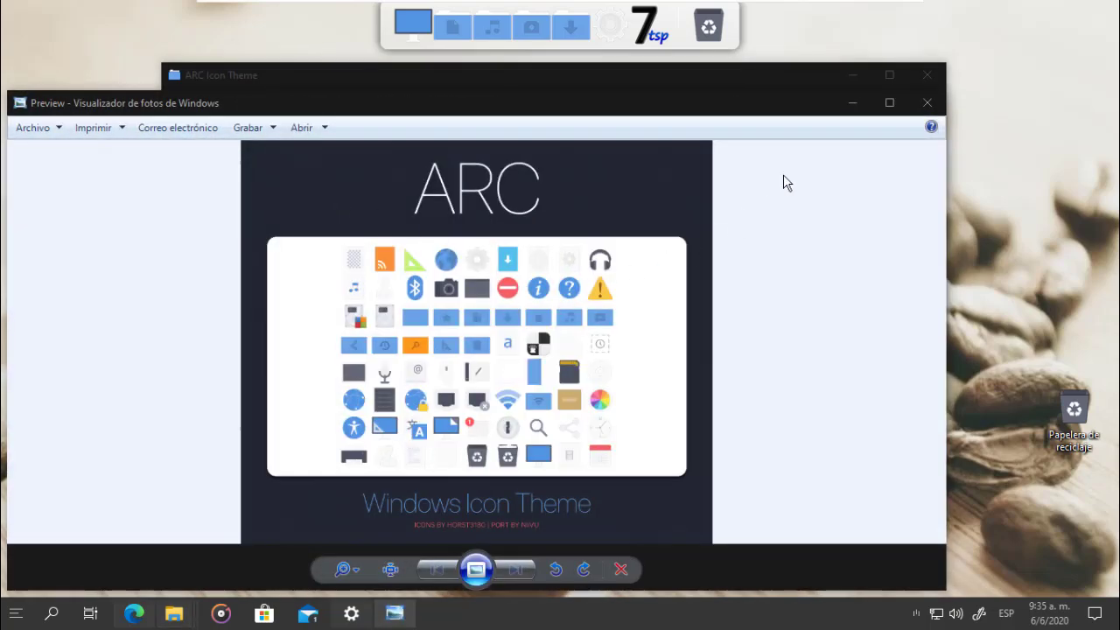
left_click(924, 103)
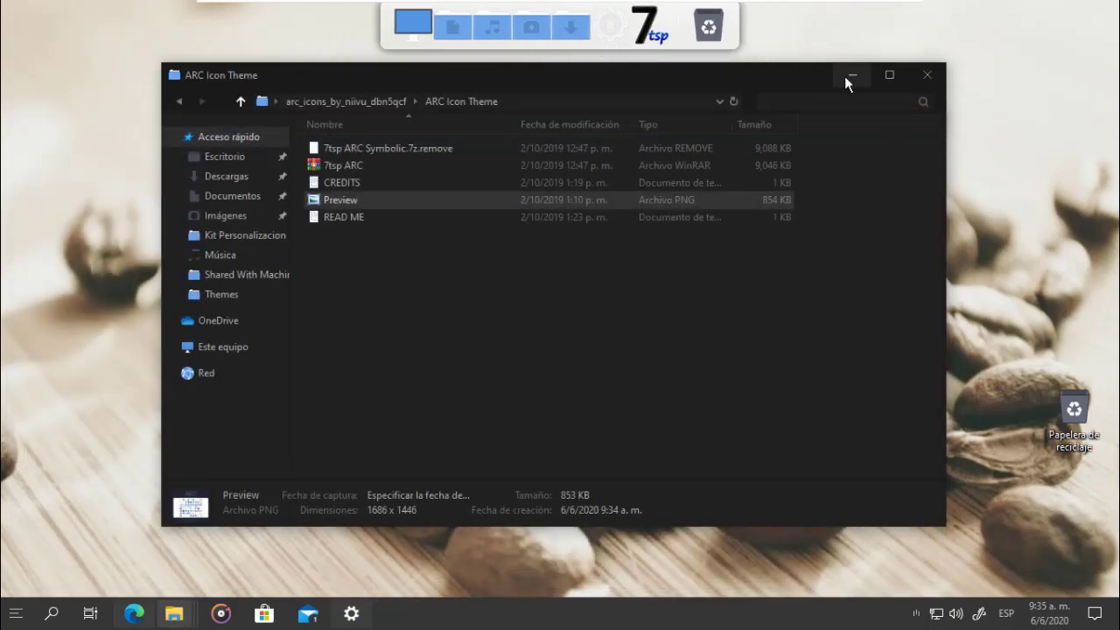
left_click(852, 75)
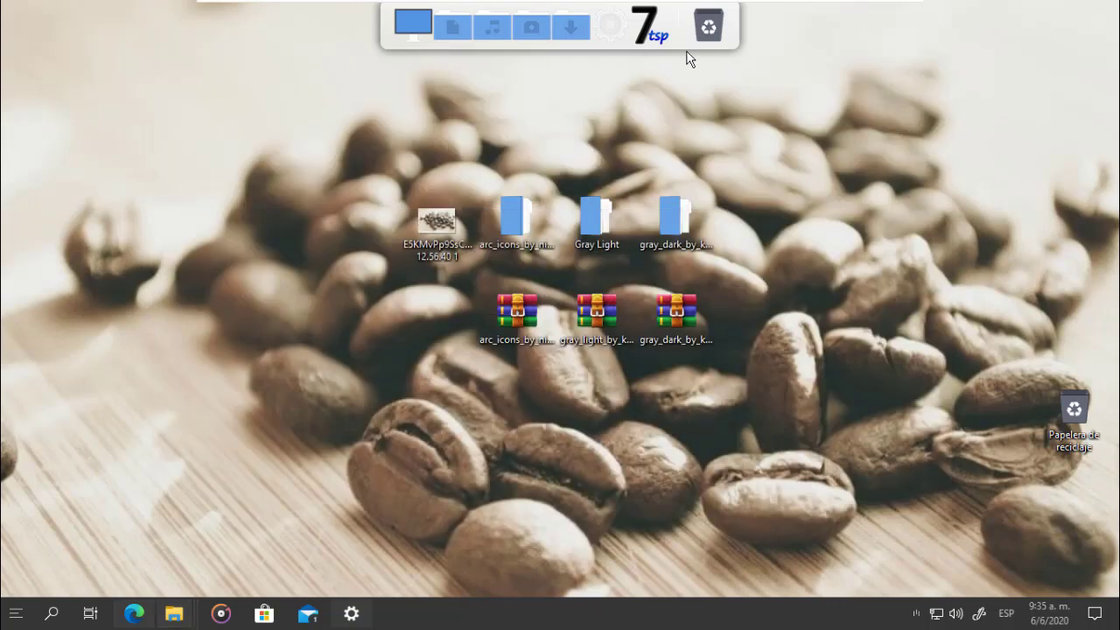
Step: Open Se7en Theme Source Patcher, try to add 7tsp ARC as a custom pack, decline overwriting the existing pack, and close the patcher
left_click(636, 40)
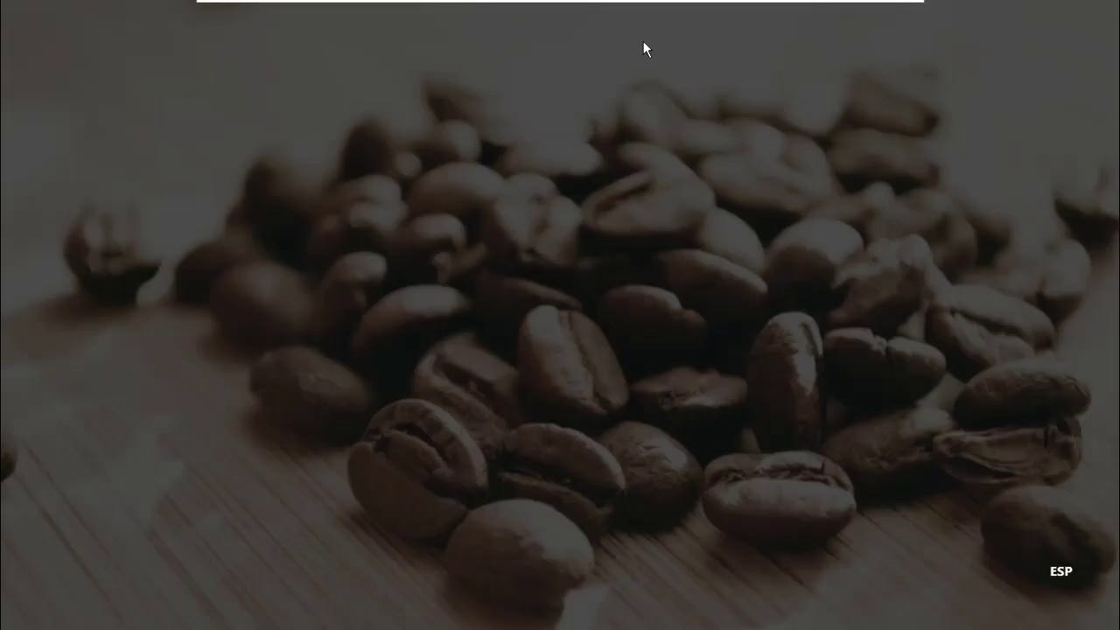
left_click(446, 425)
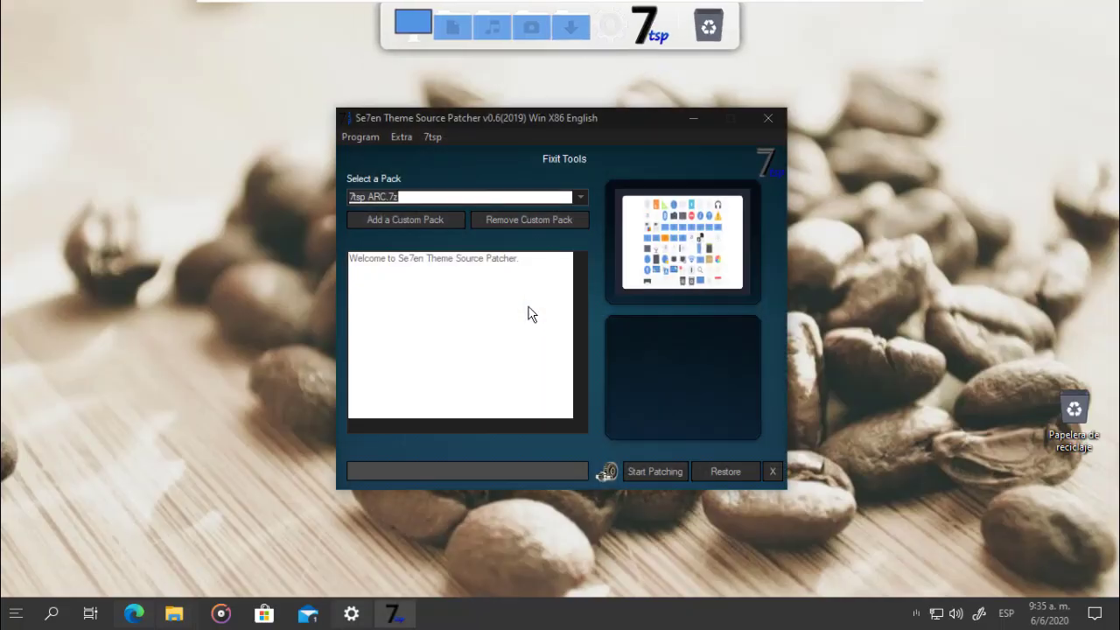
left_click(402, 219)
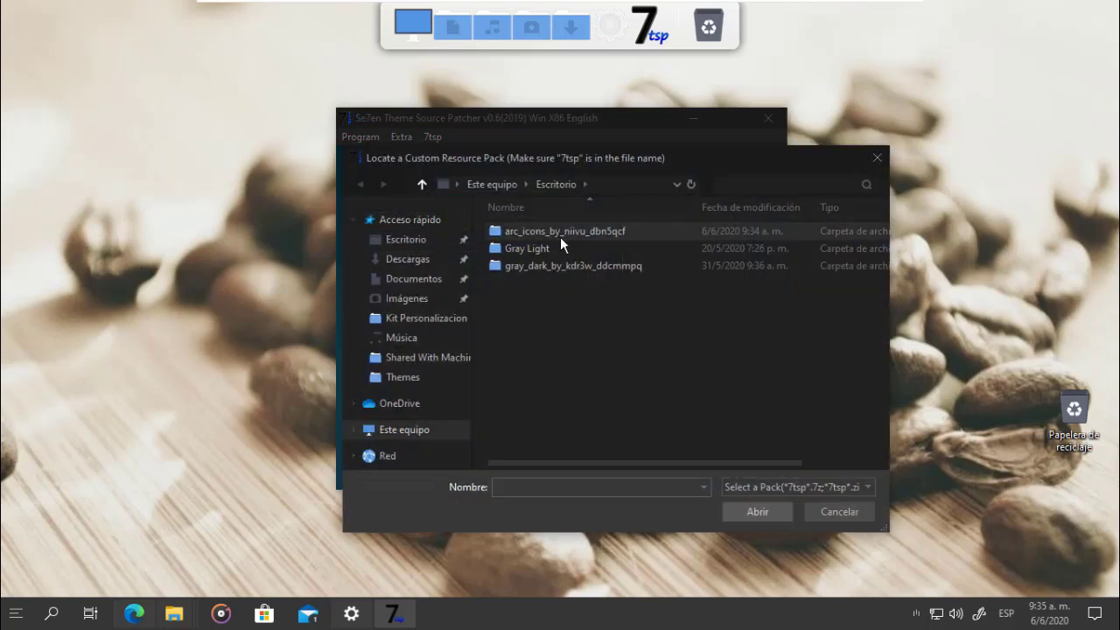
double_click(560, 234)
double_click(526, 235)
left_click(530, 232)
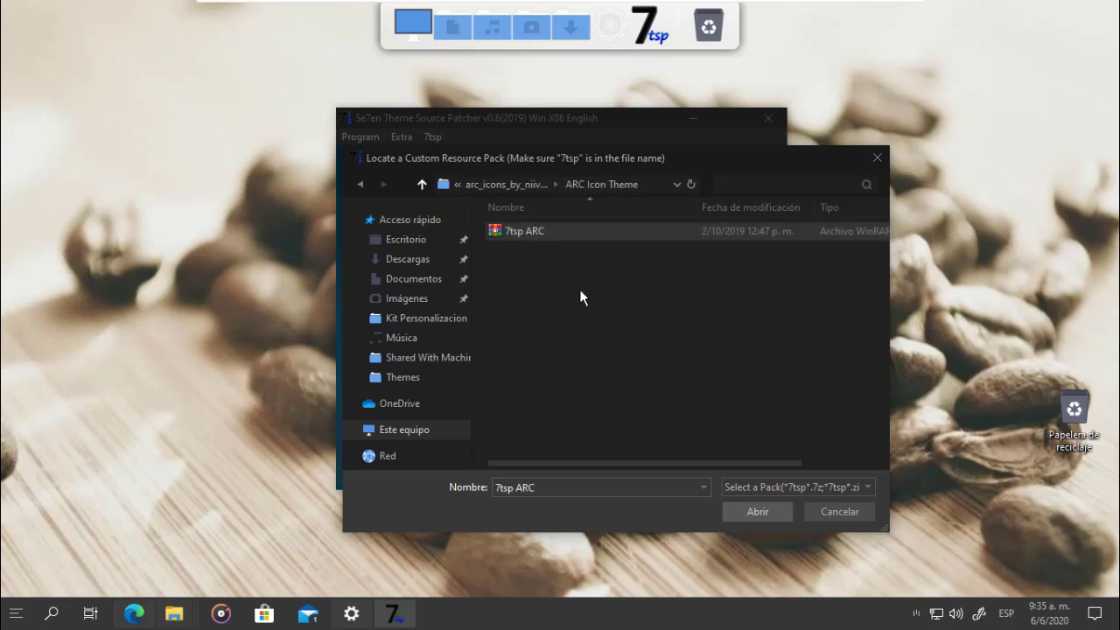
left_click(737, 511)
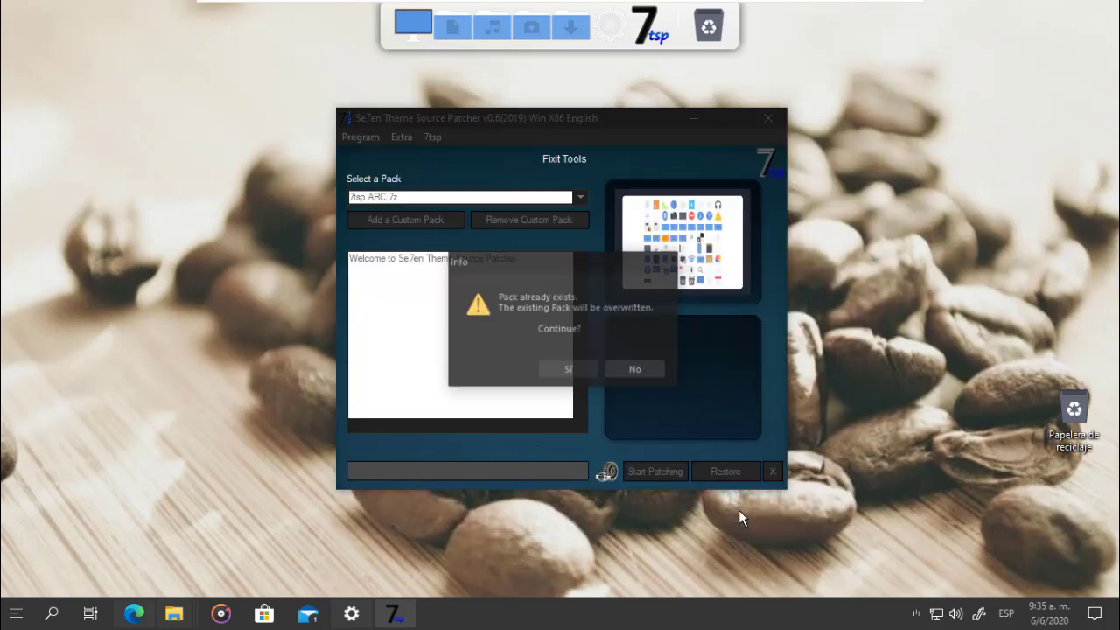
left_click(635, 370)
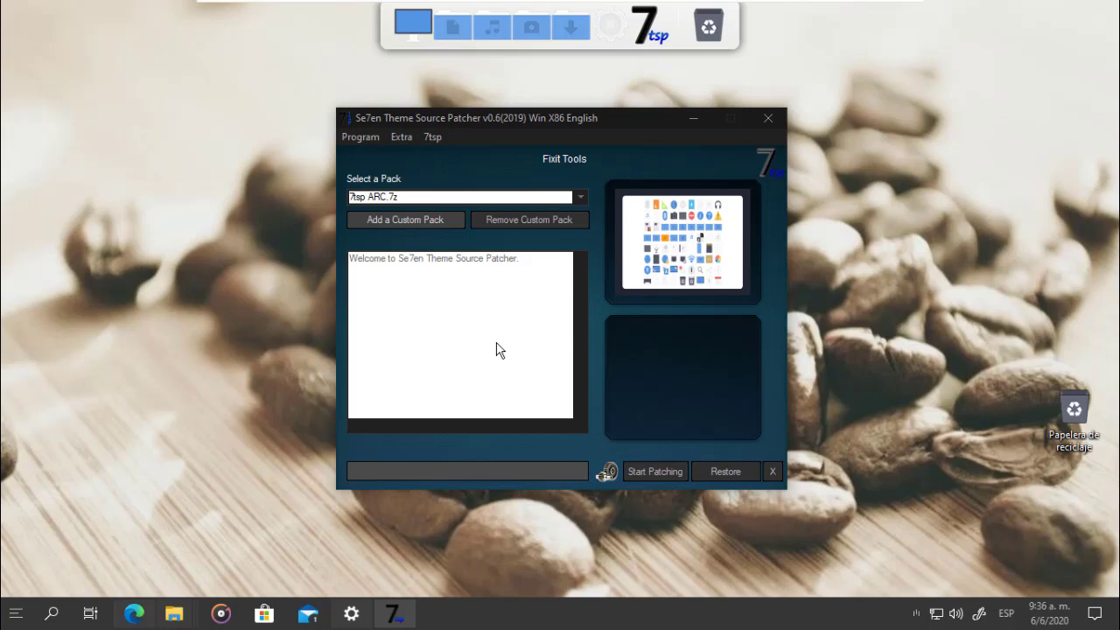
left_click(769, 119)
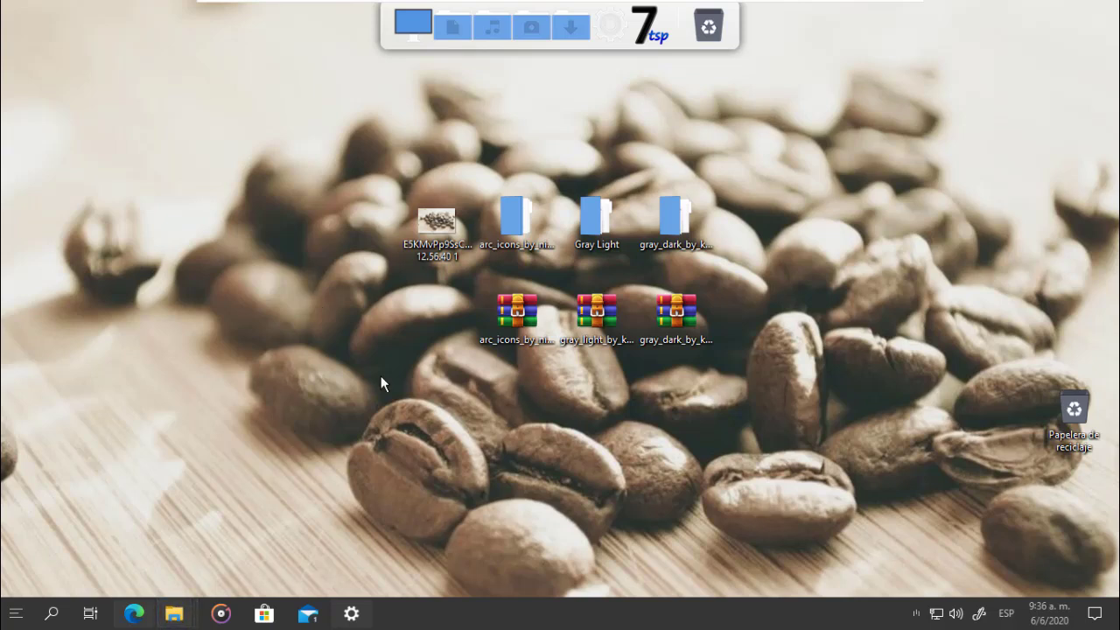
Step: Switch to Edge, review the open theme, icon and wallpaper pages from Gray Light to the coffee beans photo, and minimize the browser
left_click(133, 613)
left_click(250, 16)
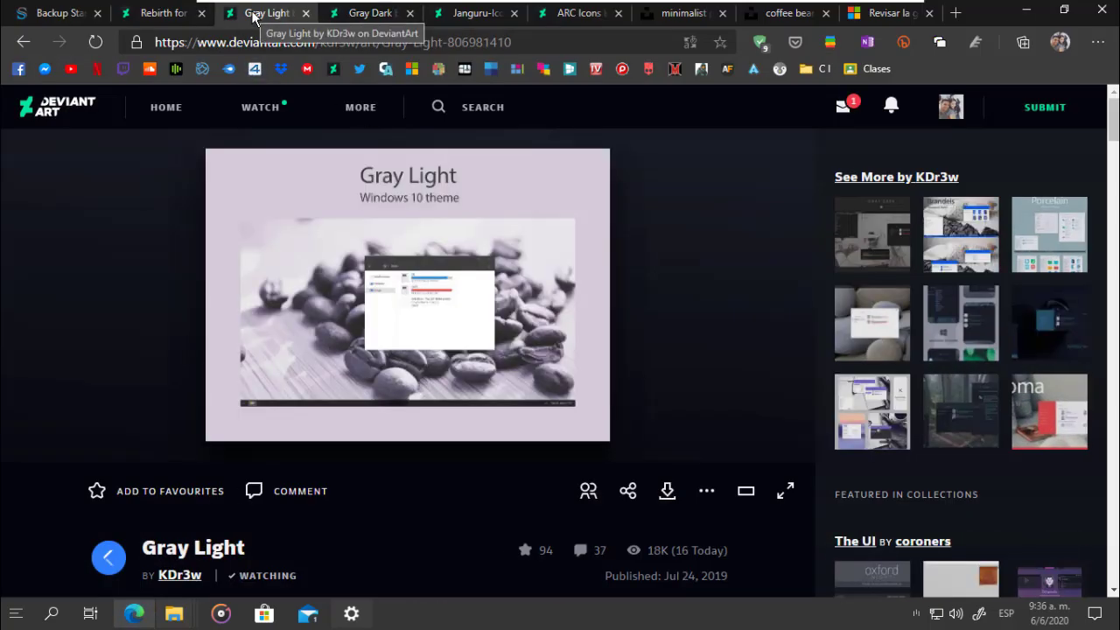
left_click(345, 15)
left_click(463, 15)
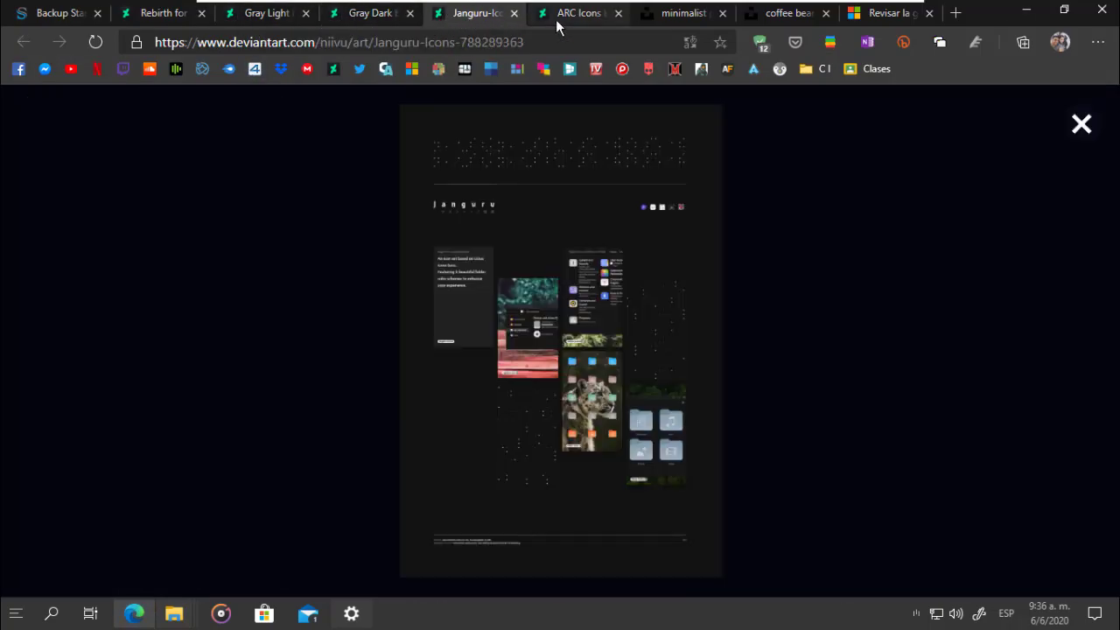
left_click(570, 15)
left_click(681, 16)
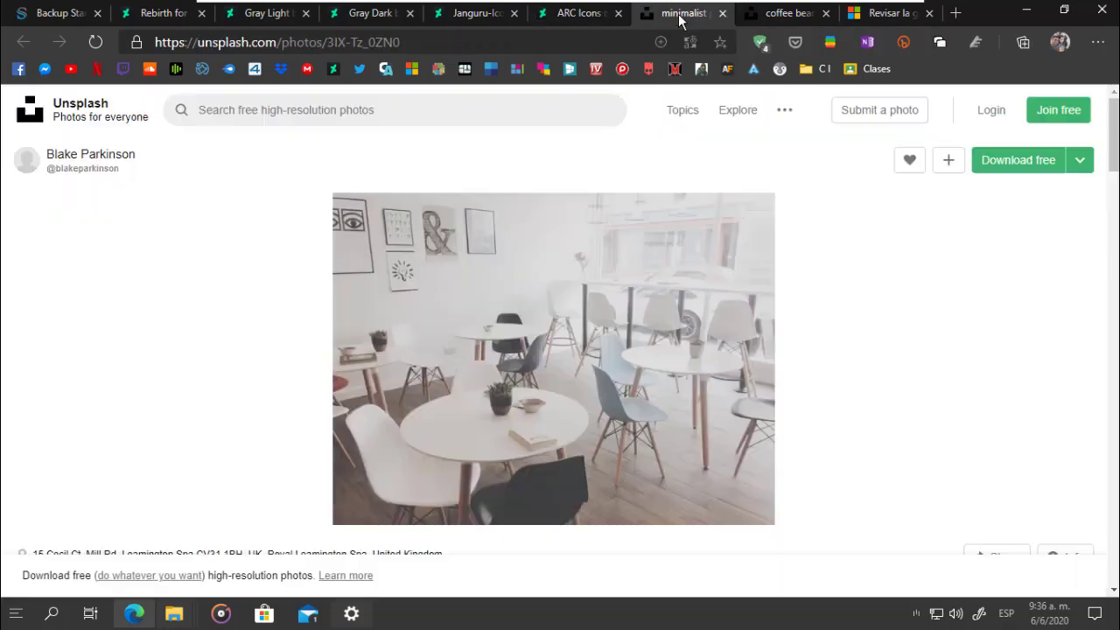
left_click(773, 15)
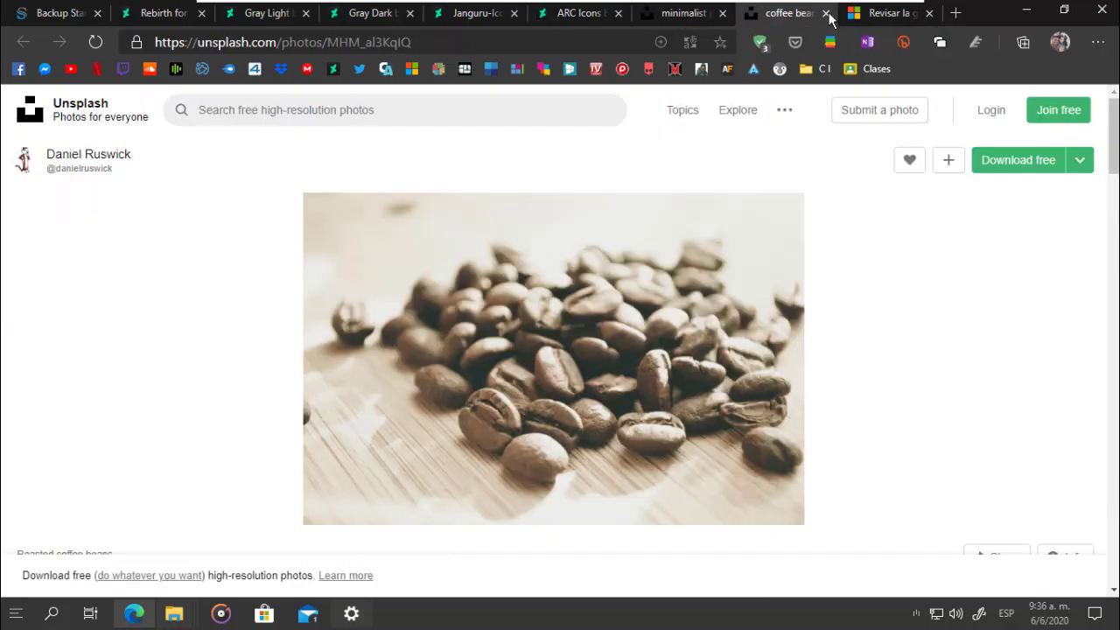
left_click(1026, 9)
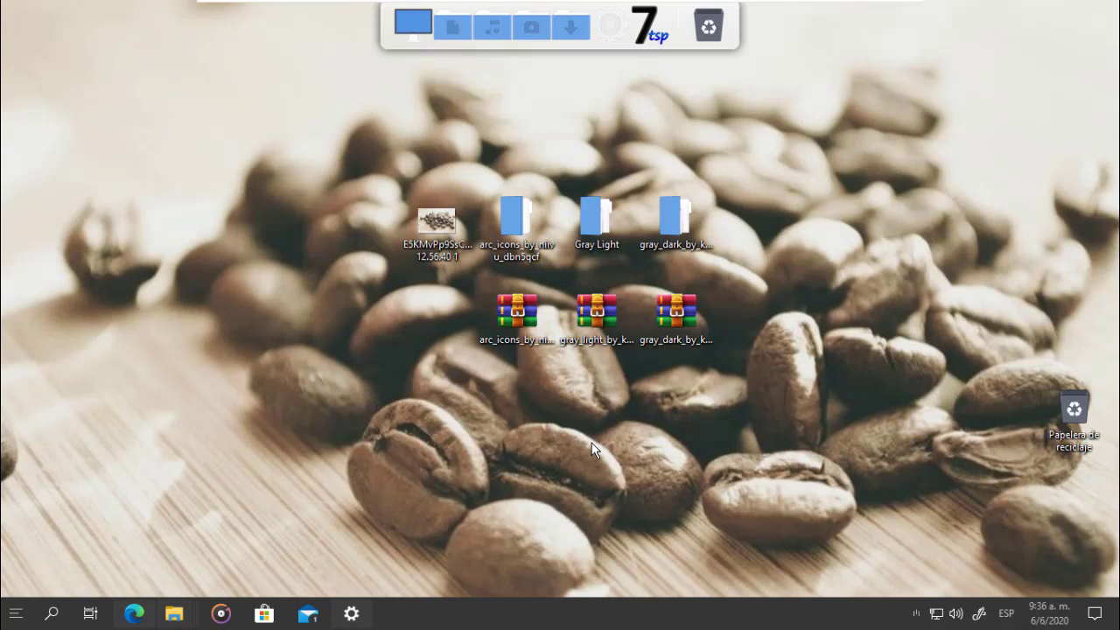
mouse_move(1048, 598)
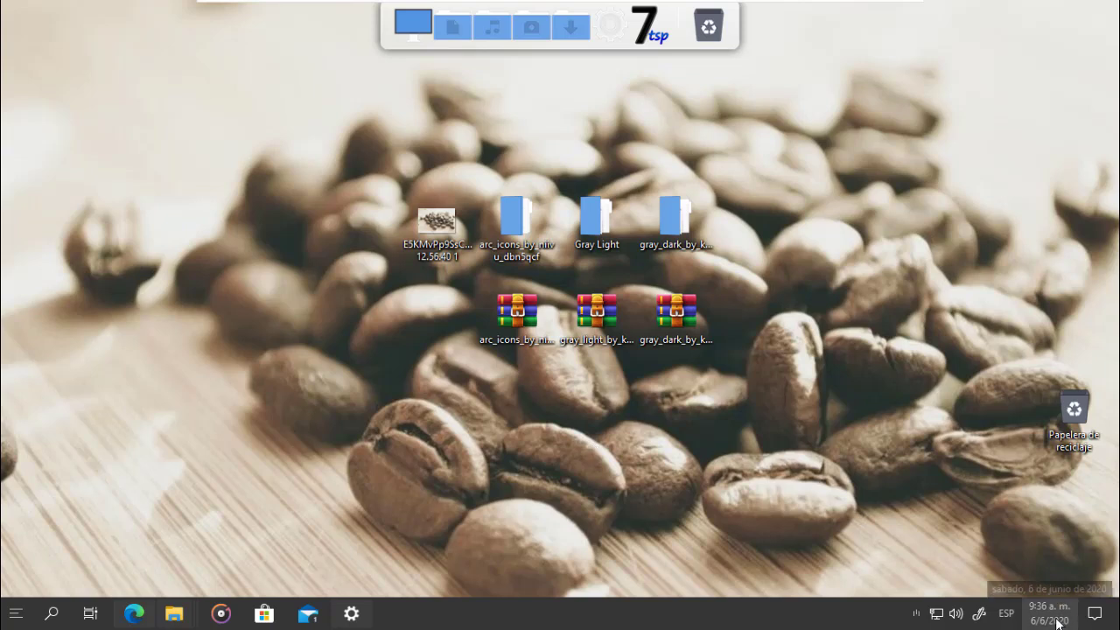